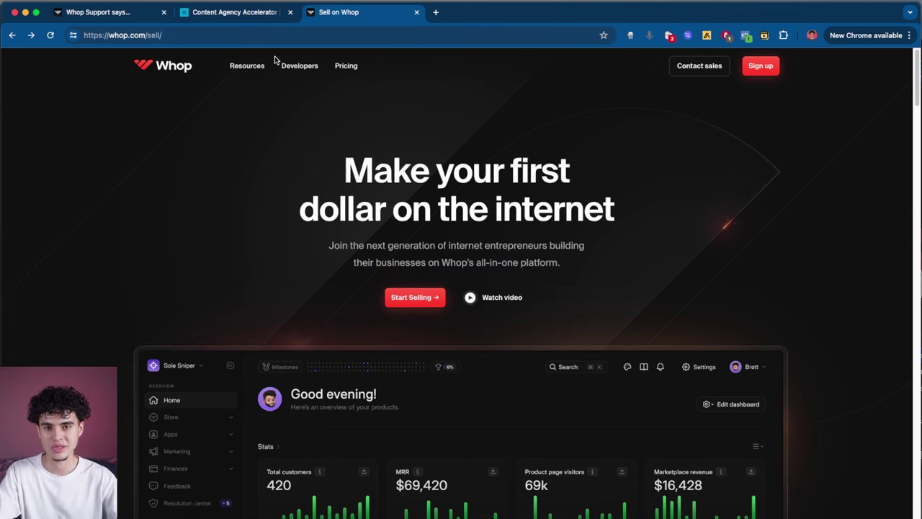
Step: Start creating a new whop hub from the Whop sell page
left_click(423, 302)
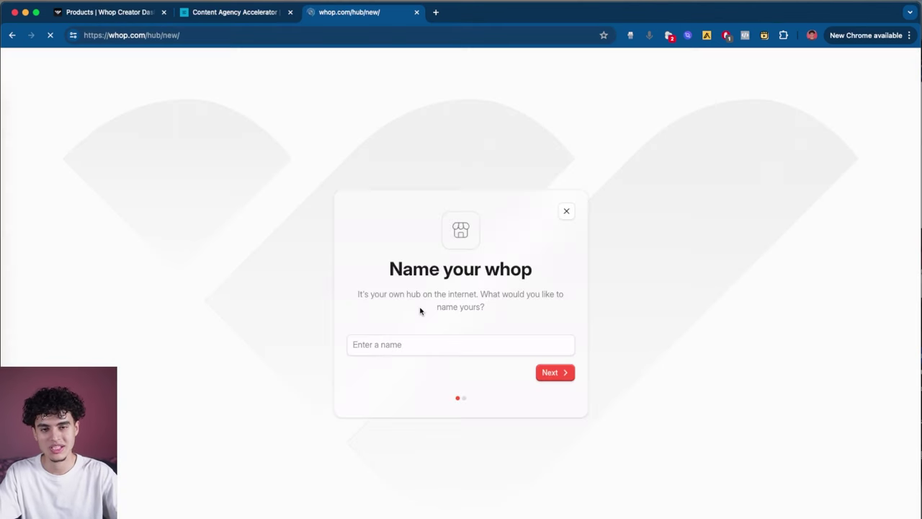
Step: Name the new whop 'Get fit fast' and choose Fitness as its niche
left_click(431, 344)
type("Get fit fast")
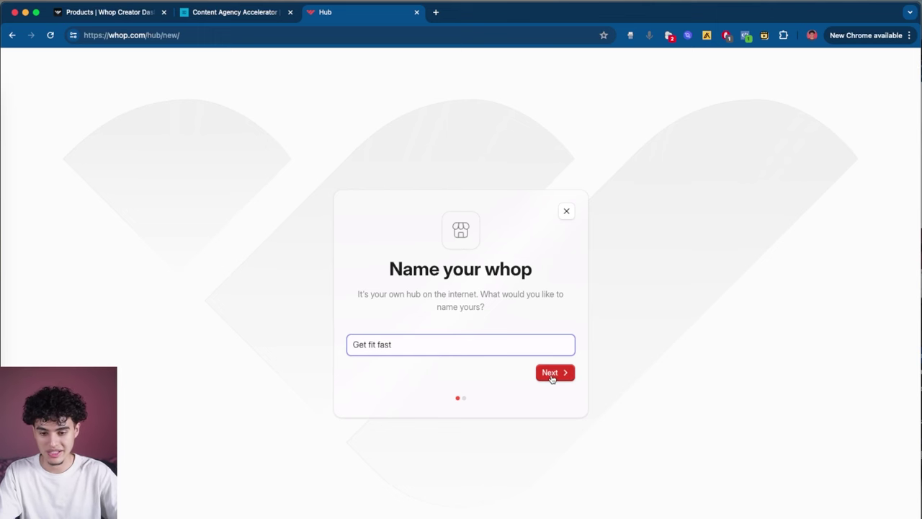
left_click(552, 376)
left_click(463, 332)
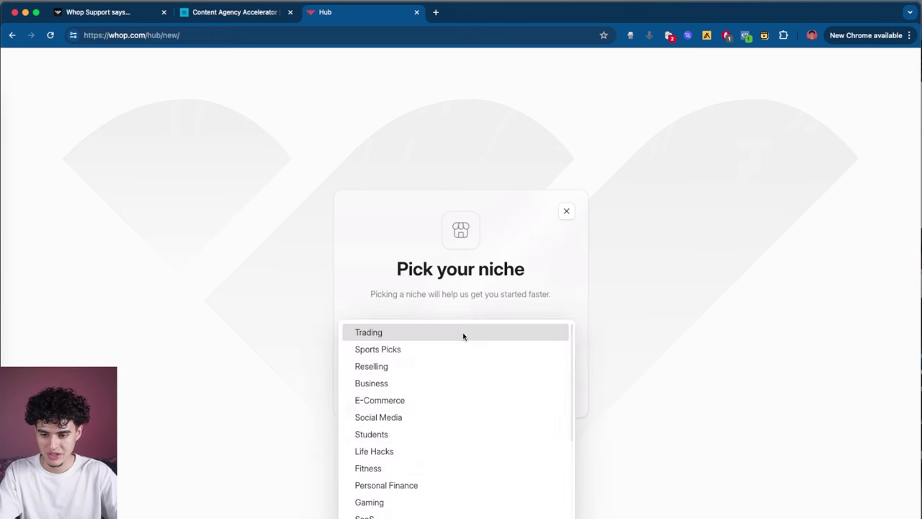
scroll(437, 404, "down", 2)
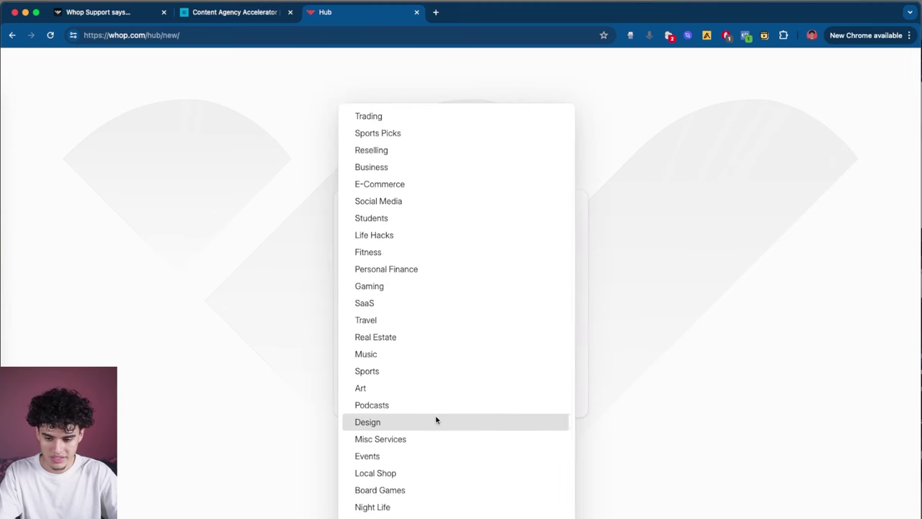
left_click(399, 252)
left_click(568, 360)
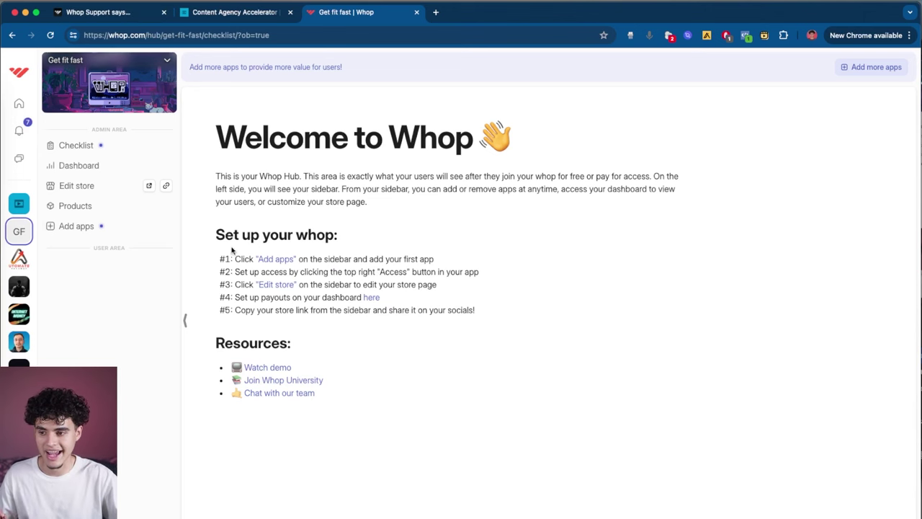
Step: Browse the apps catalogue and add the Chat app to Get fit fast
left_click(92, 230)
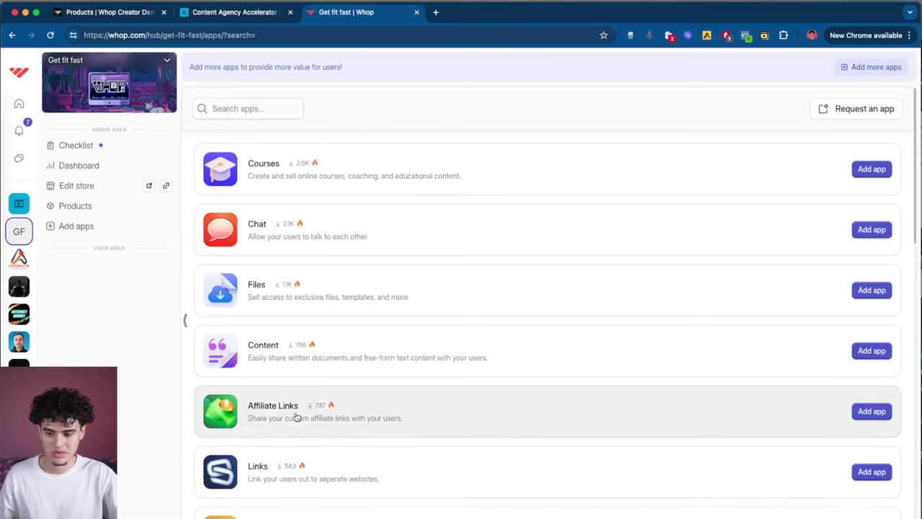
scroll(403, 415, "down", 1)
scroll(405, 417, "down", 2)
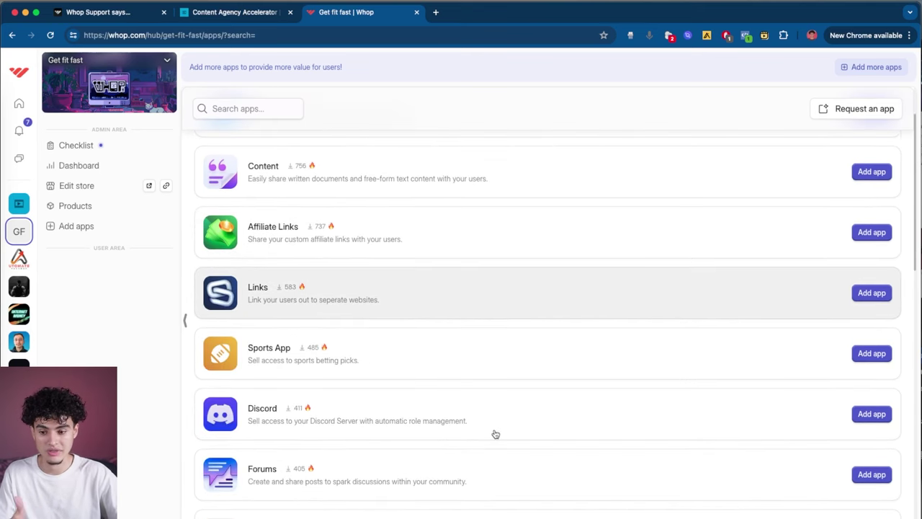
scroll(495, 435, "down", 4)
scroll(495, 435, "up", 2)
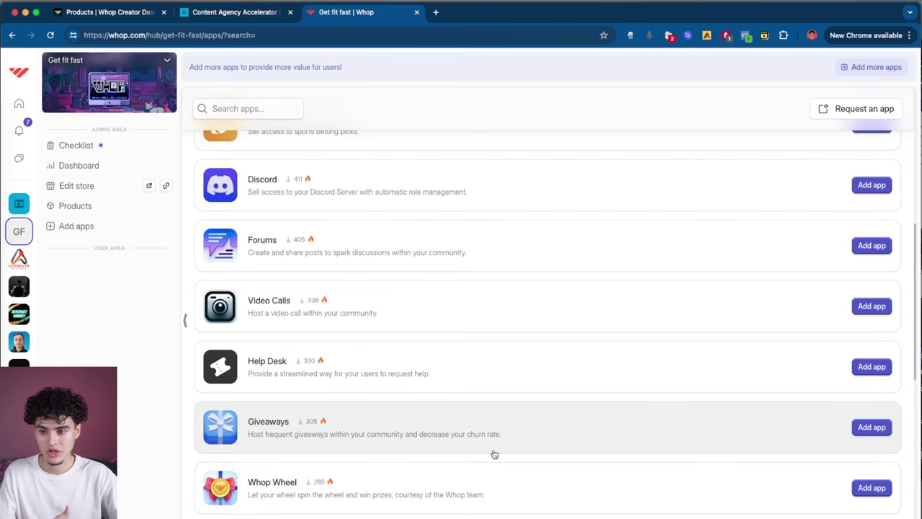
scroll(492, 451, "down", 1)
scroll(490, 452, "up", 6)
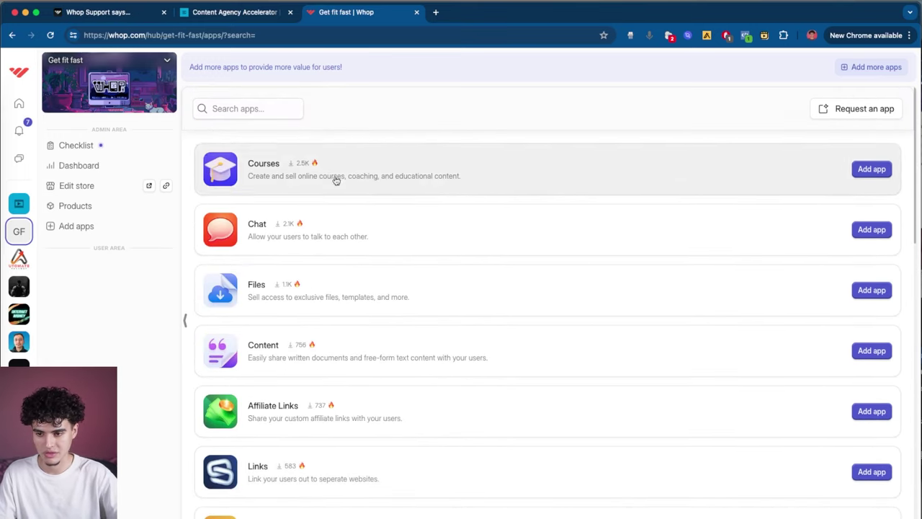
left_click(871, 231)
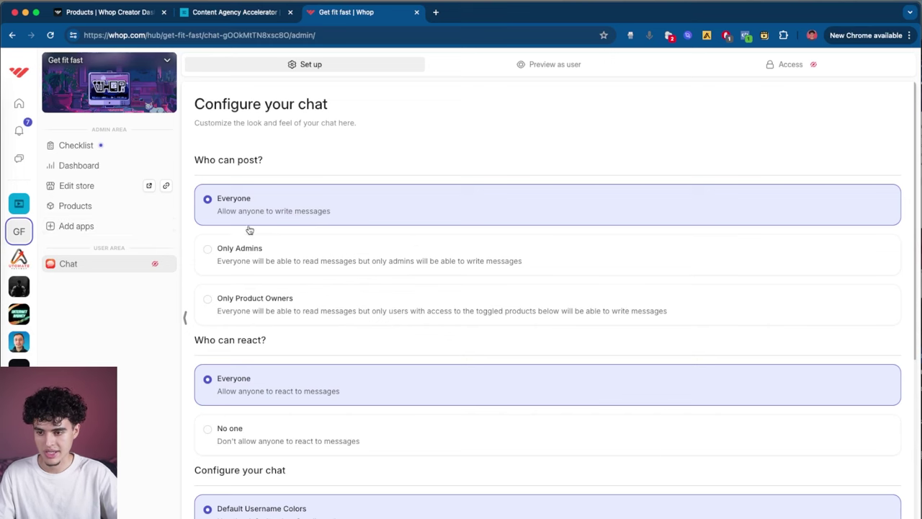
Step: Review Chat's setup options and show its Paid / Private access settings
scroll(299, 206, "down", 2)
scroll(272, 339, "down", 4)
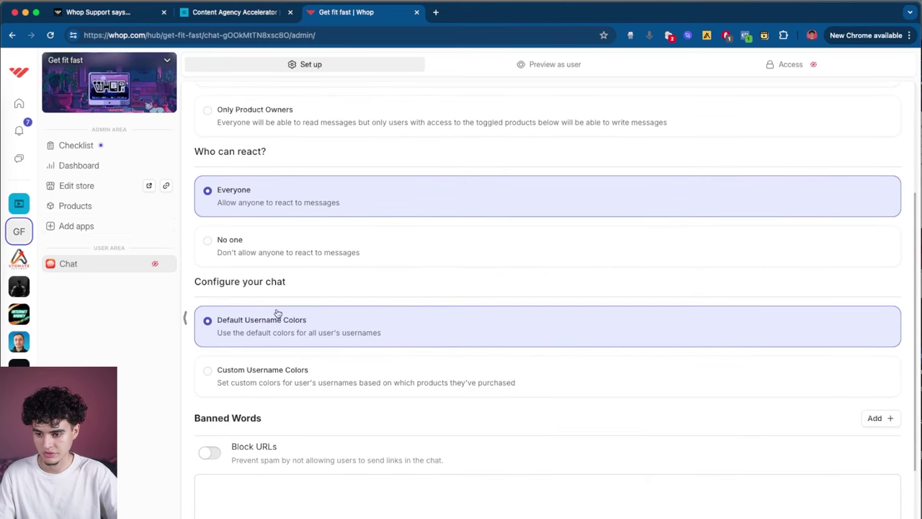
scroll(432, 321, "down", 5)
scroll(403, 353, "up", 10)
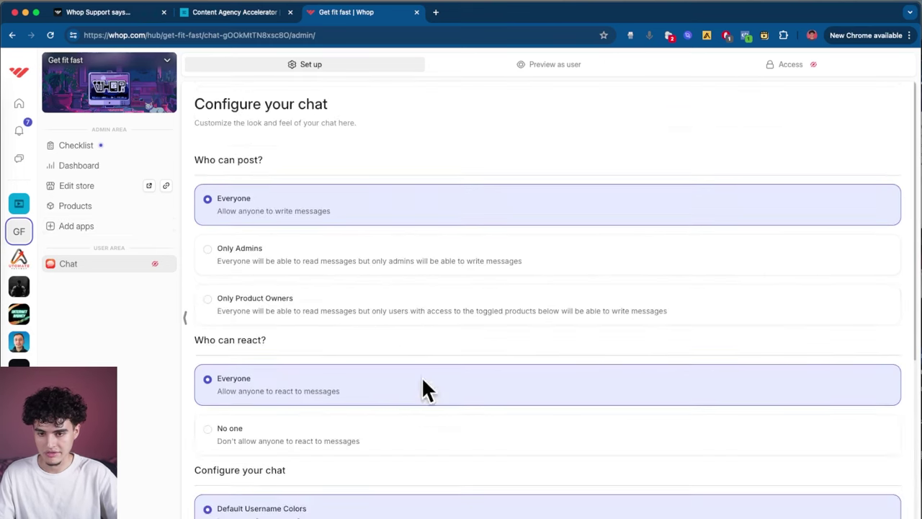
left_click(786, 75)
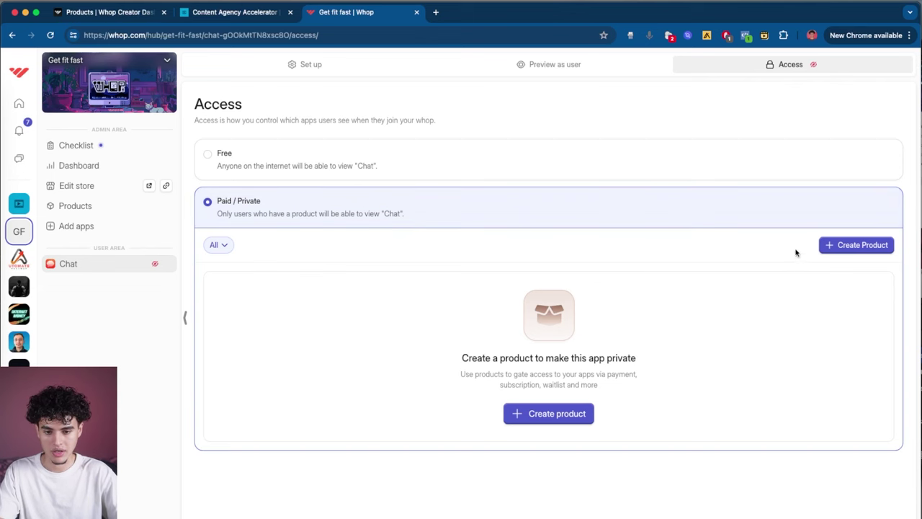
Step: Create a visible paid subscription product at $100 per 1 month to gate Chat
left_click(541, 415)
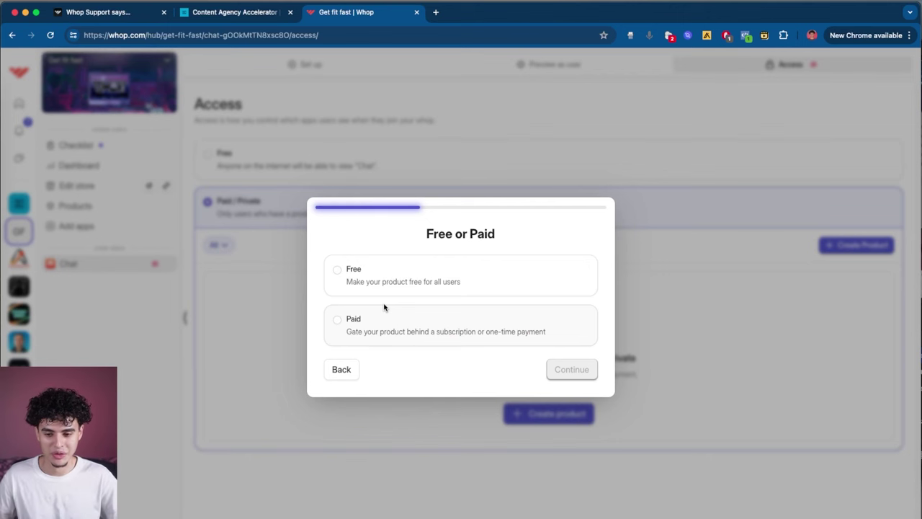
left_click(395, 325)
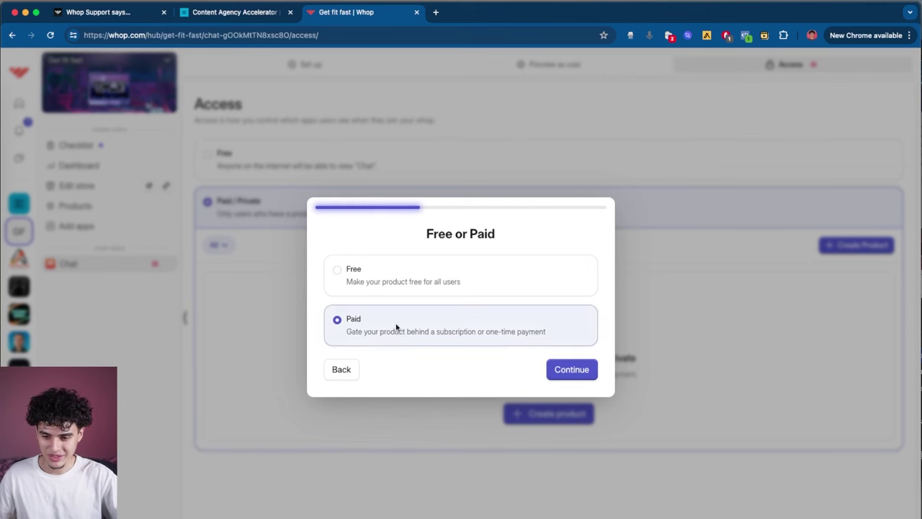
left_click(576, 372)
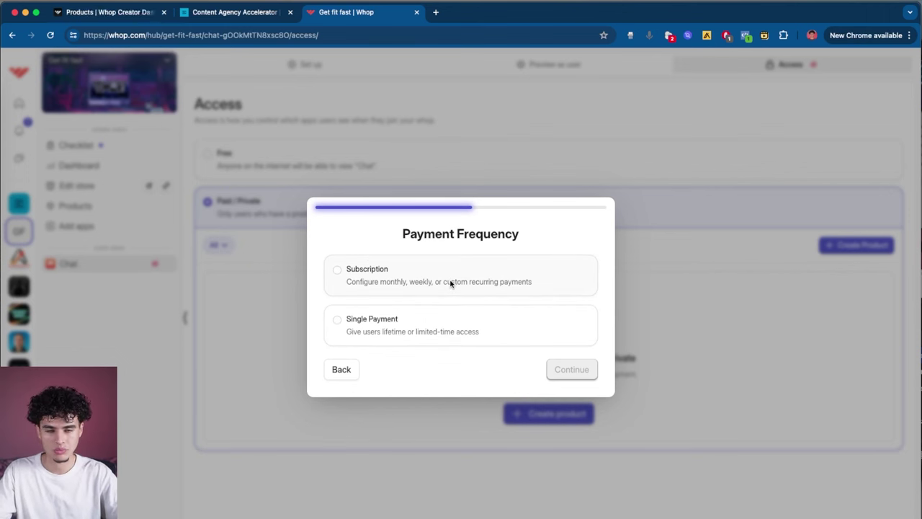
left_click(423, 276)
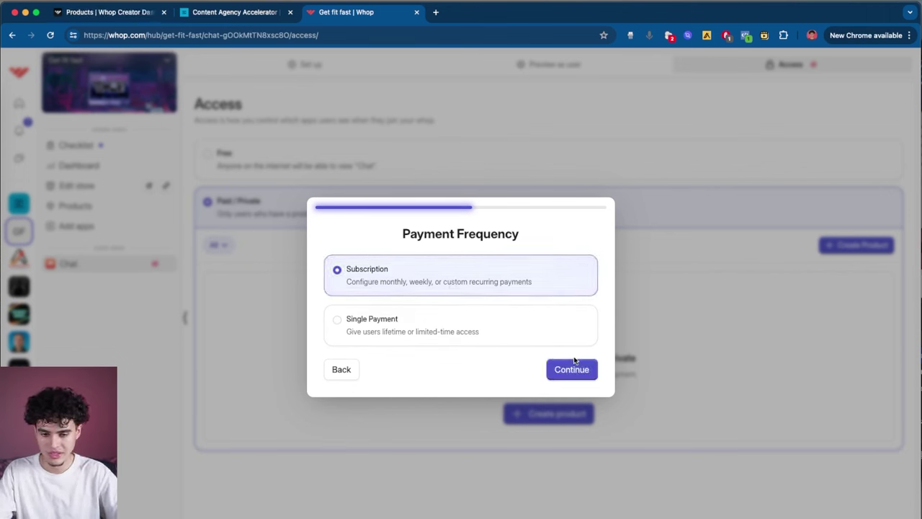
left_click(572, 369)
left_click(444, 239)
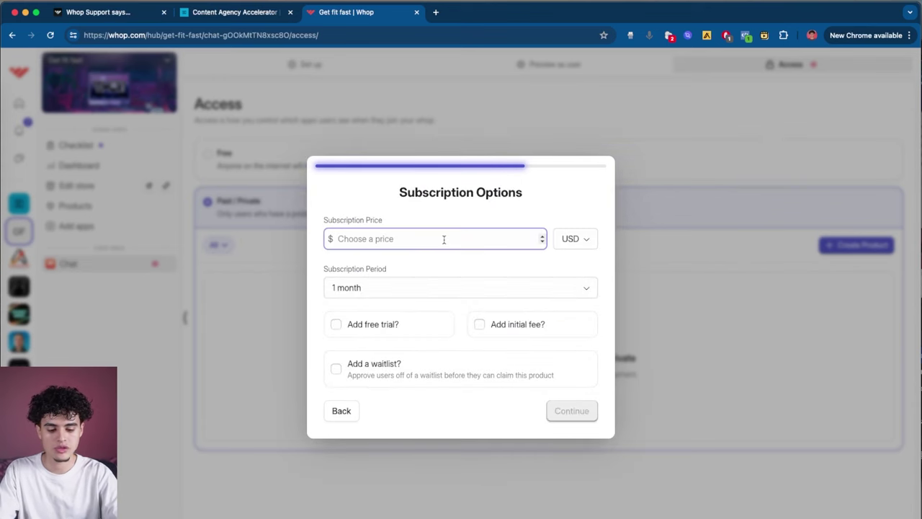
type("100")
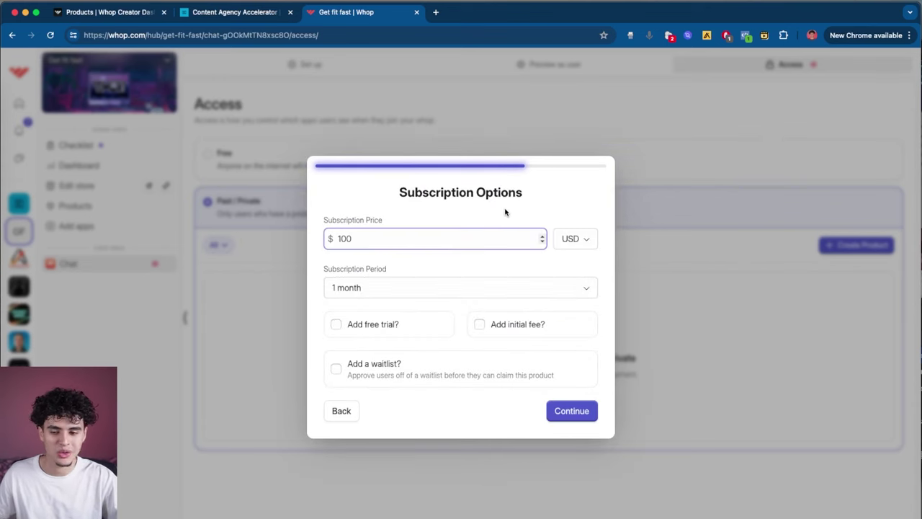
left_click(429, 288)
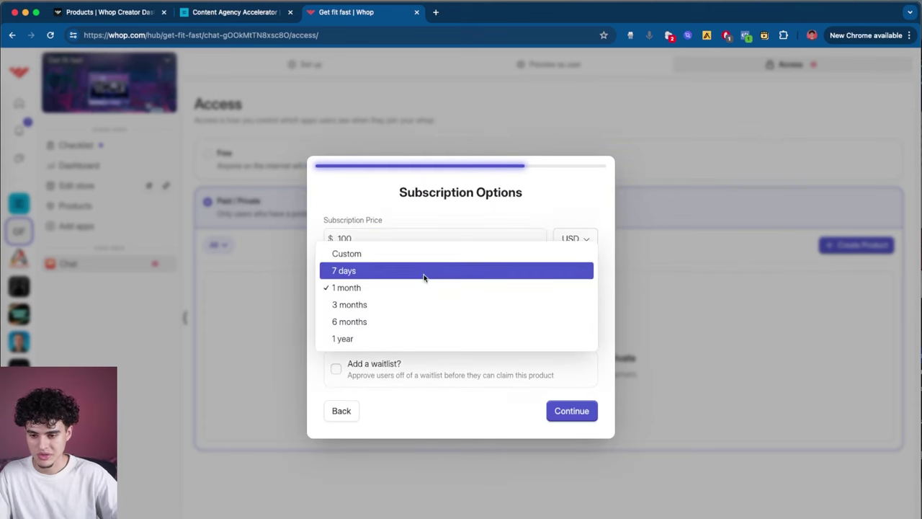
left_click(432, 286)
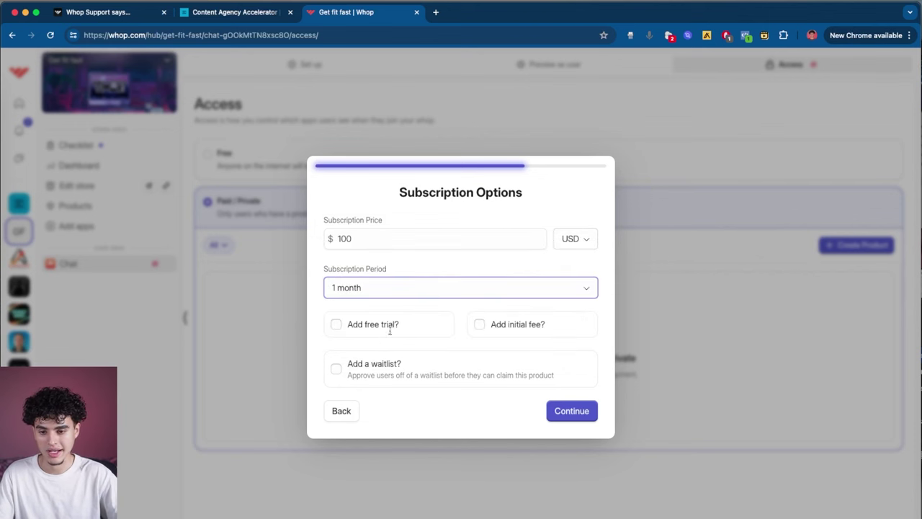
left_click(573, 410)
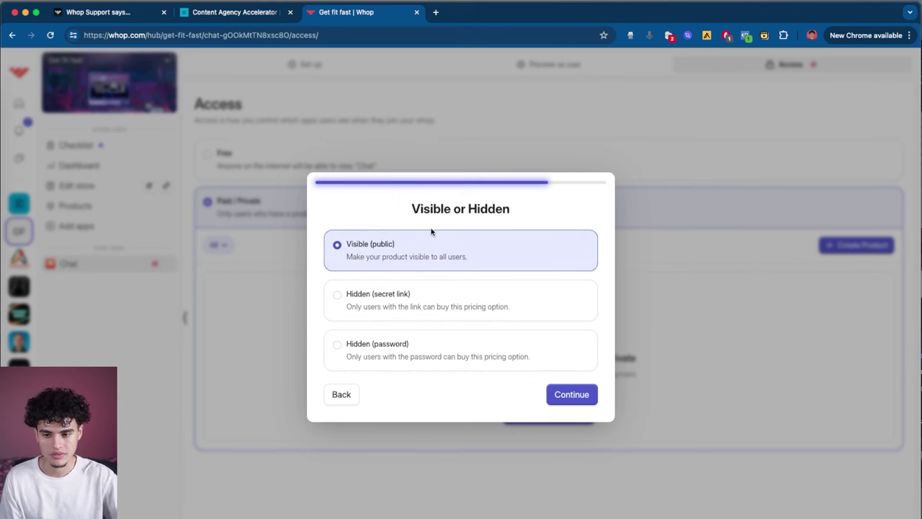
left_click(583, 395)
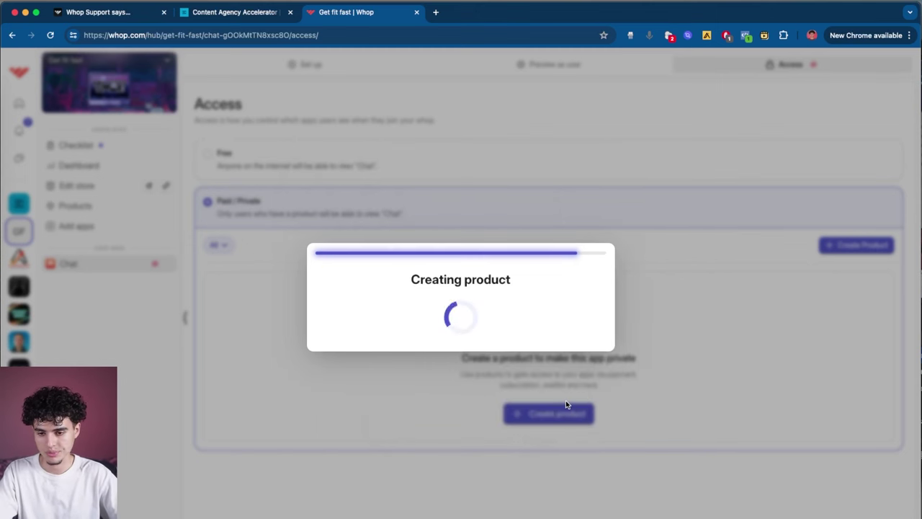
Step: Dismiss the product success message and add the Courses app to the hub
left_click(477, 330)
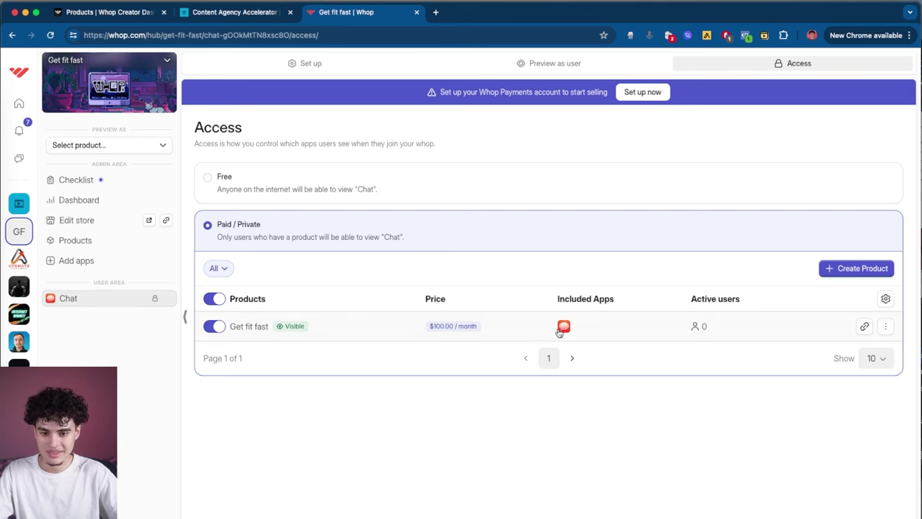
left_click(110, 269)
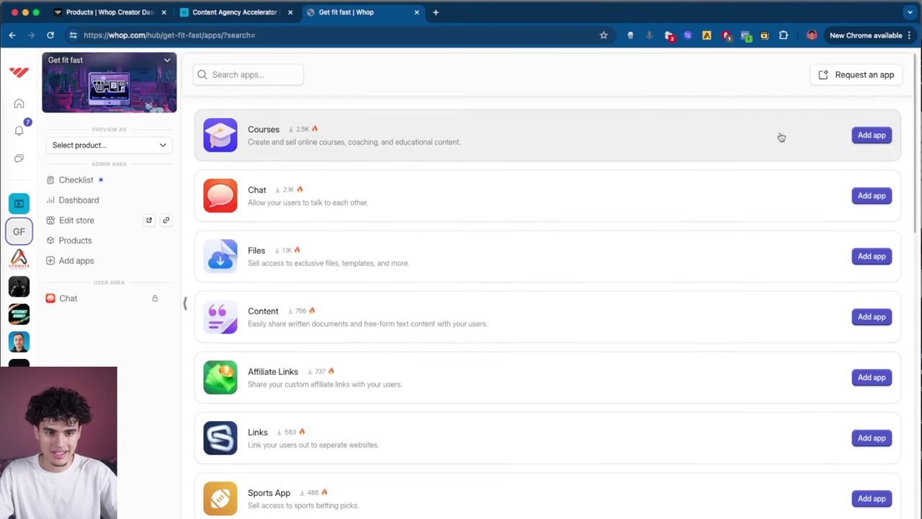
left_click(875, 135)
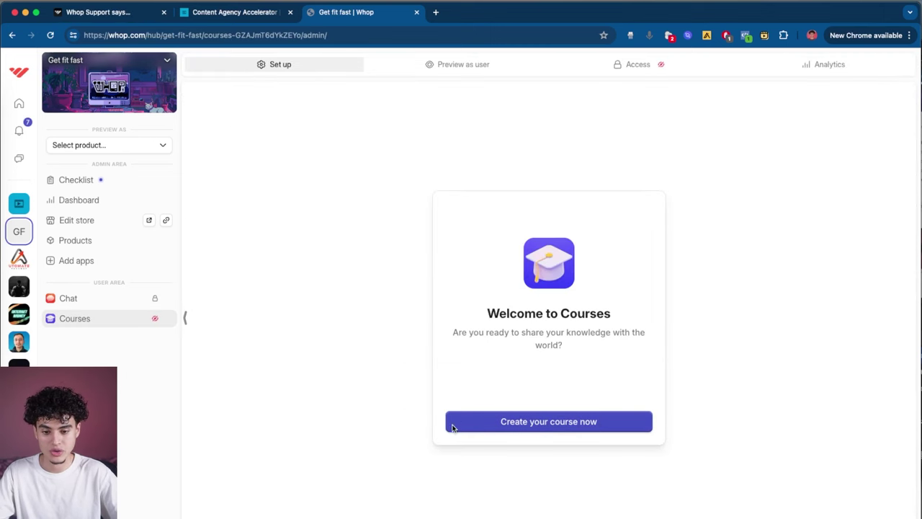
Step: Grant the Get fit fast product access to Courses and name a new course 'How to lose weight'
left_click(641, 69)
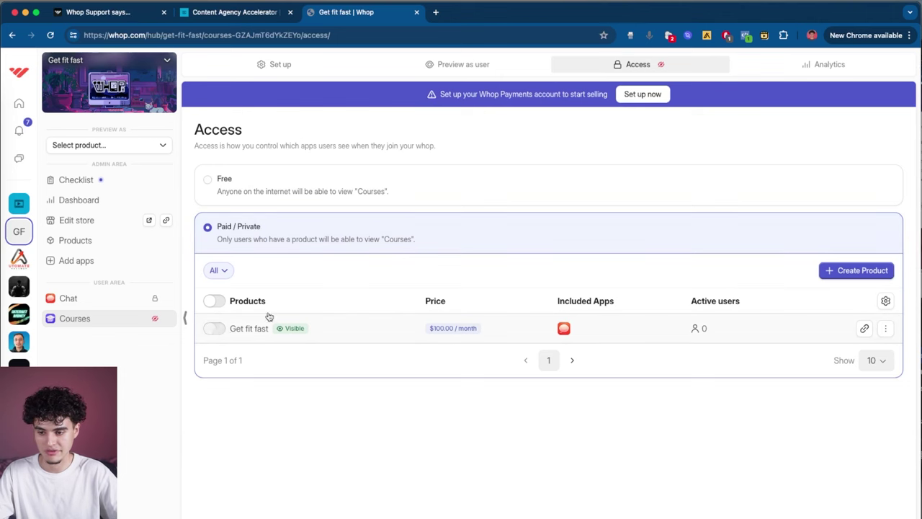
left_click(214, 328)
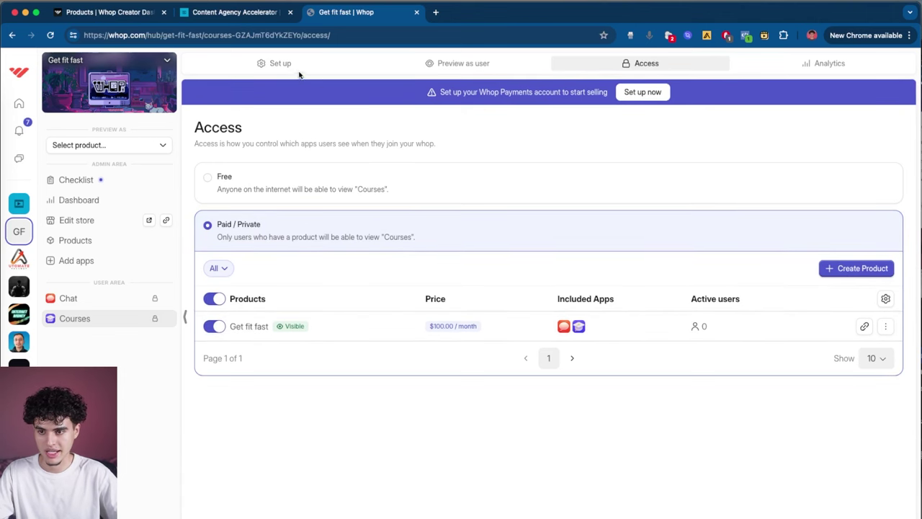
left_click(280, 64)
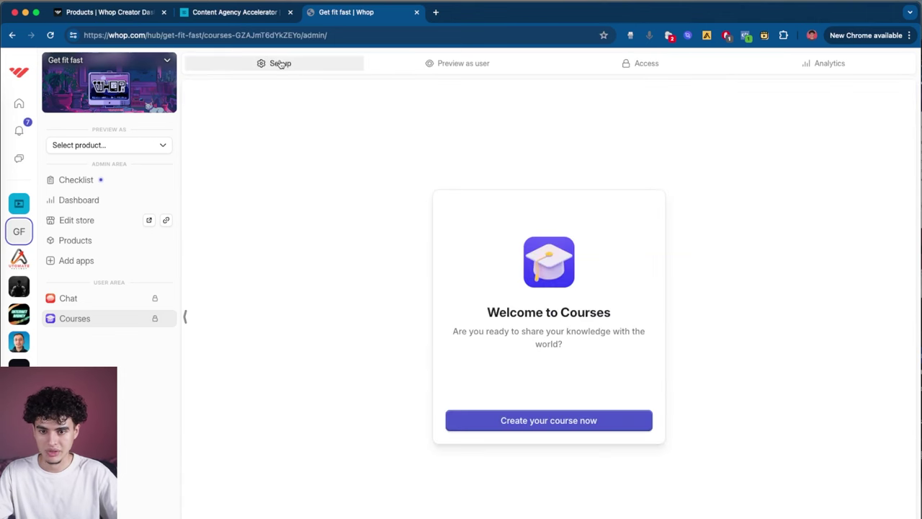
left_click(552, 421)
left_click(495, 311)
type("How to lose weight")
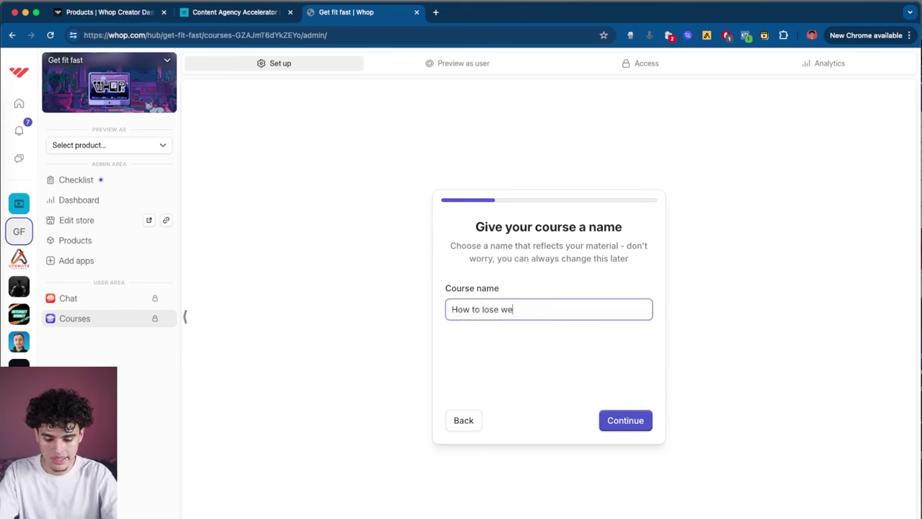
left_click(624, 421)
Step: Give the course tagline 'Get fit before the summer ends' and description 'Lose weight quick'
left_click(476, 309)
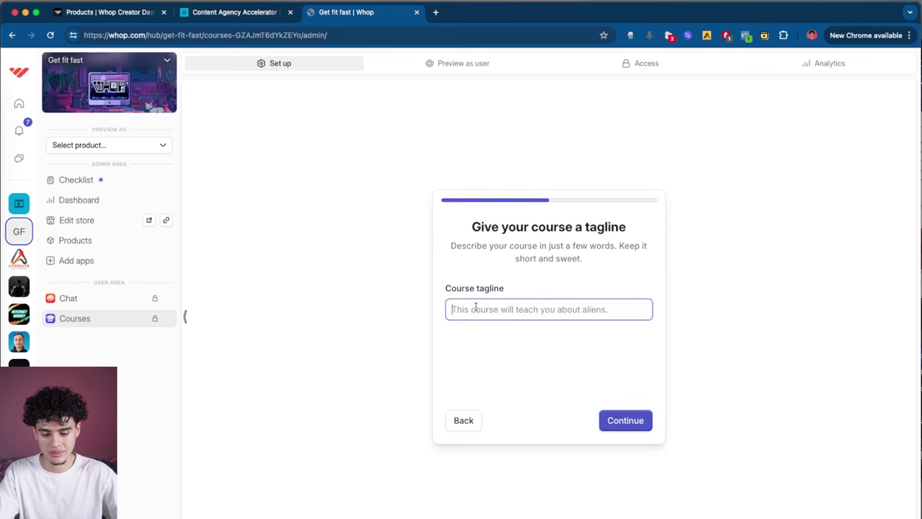
type("Get fit before the summer ends")
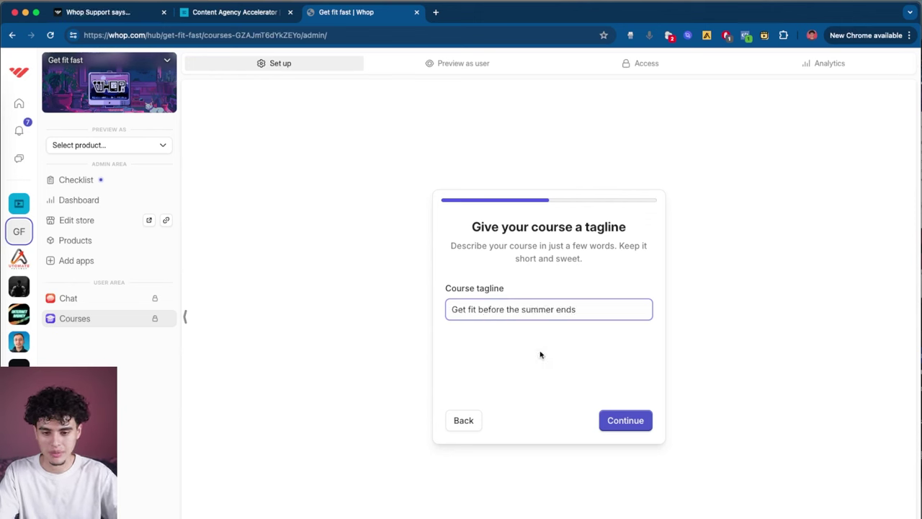
left_click(624, 420)
left_click(523, 310)
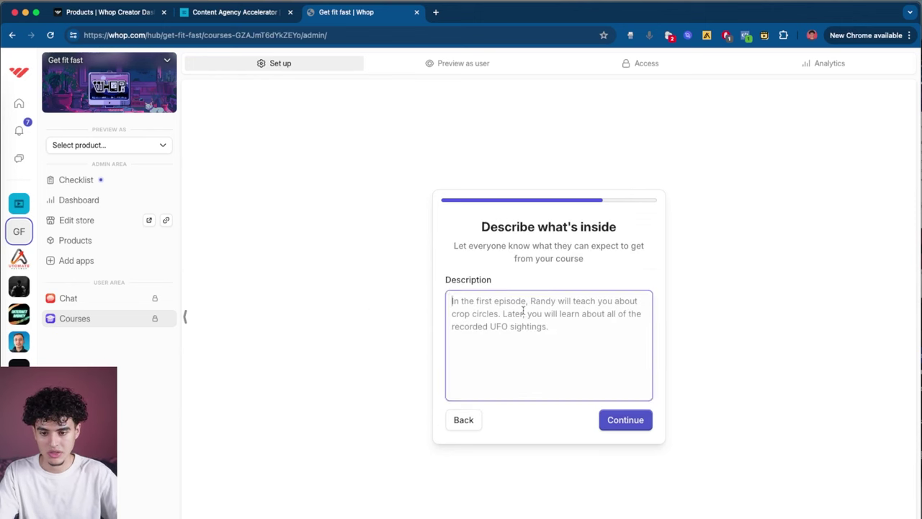
type("Get")
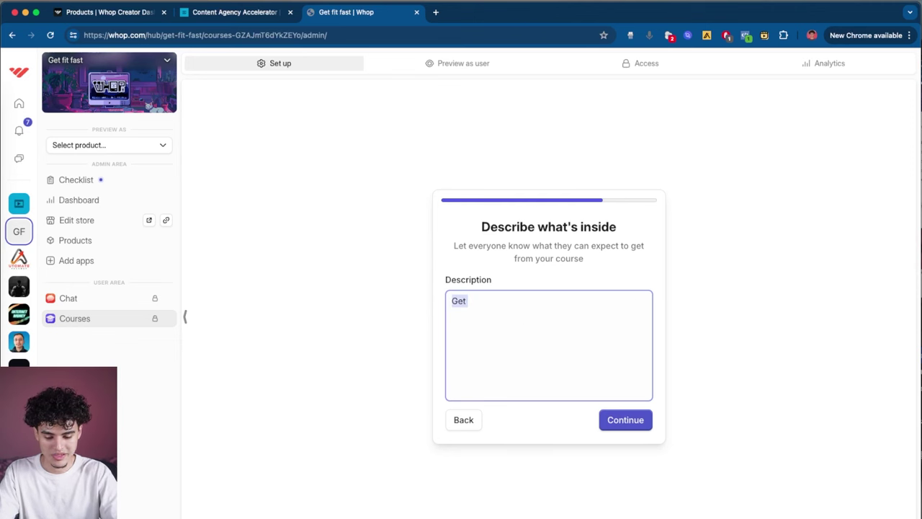
type("Lose wig")
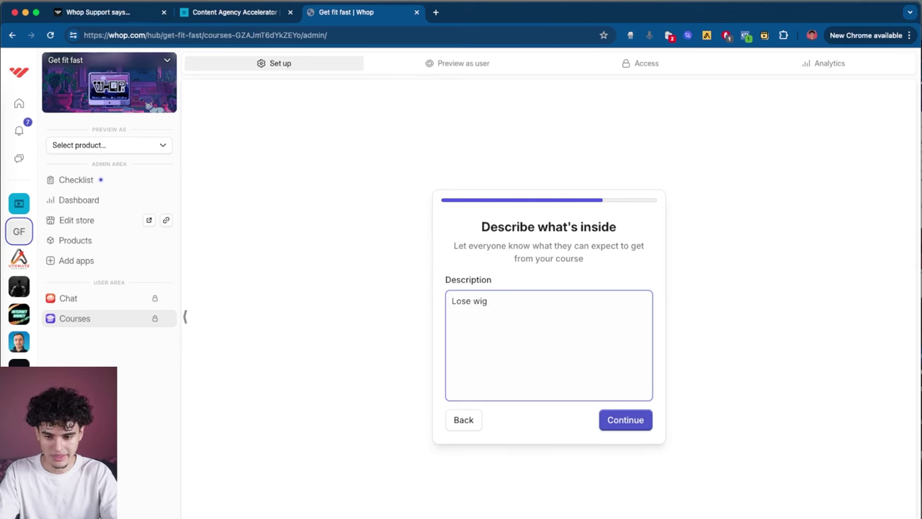
key("BackSpace")
key("BackSpace")
type("eight quick")
left_click(609, 420)
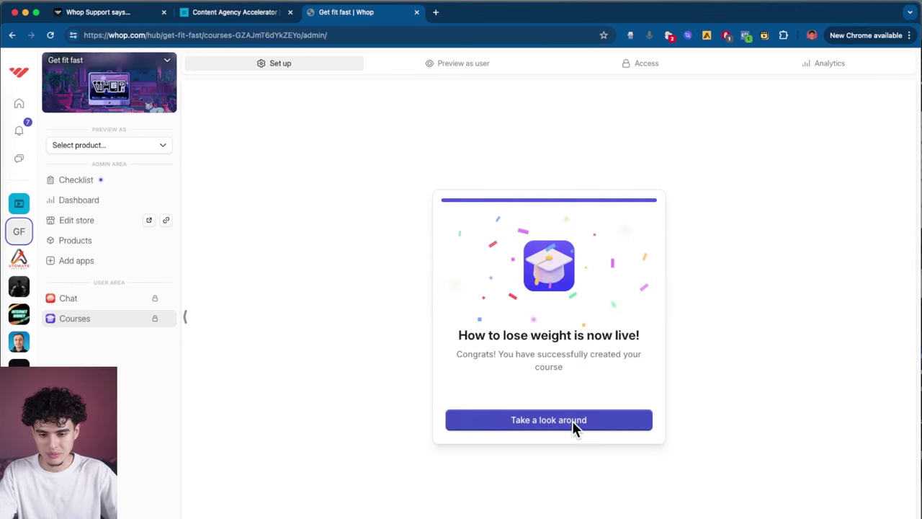
left_click(575, 424)
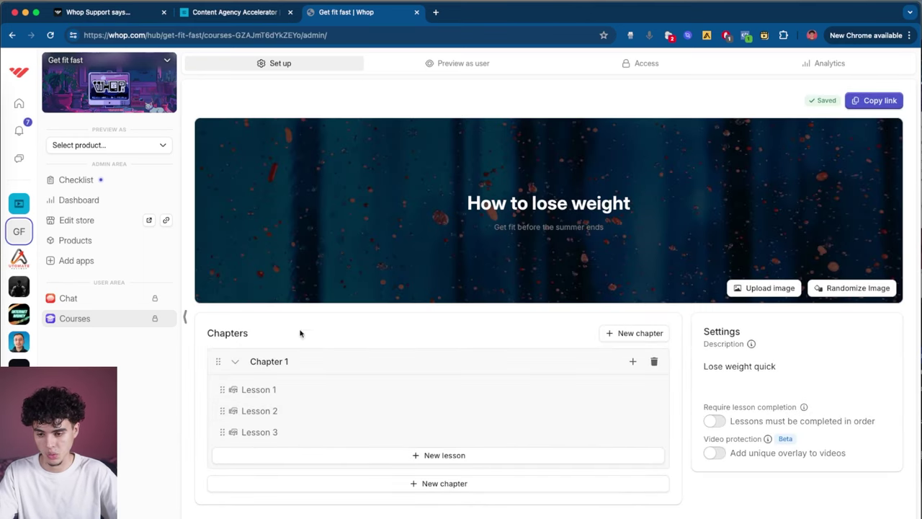
Step: Retitle Lesson 1 to 'Mindset: How to get in the right mindframe'
left_click(298, 388)
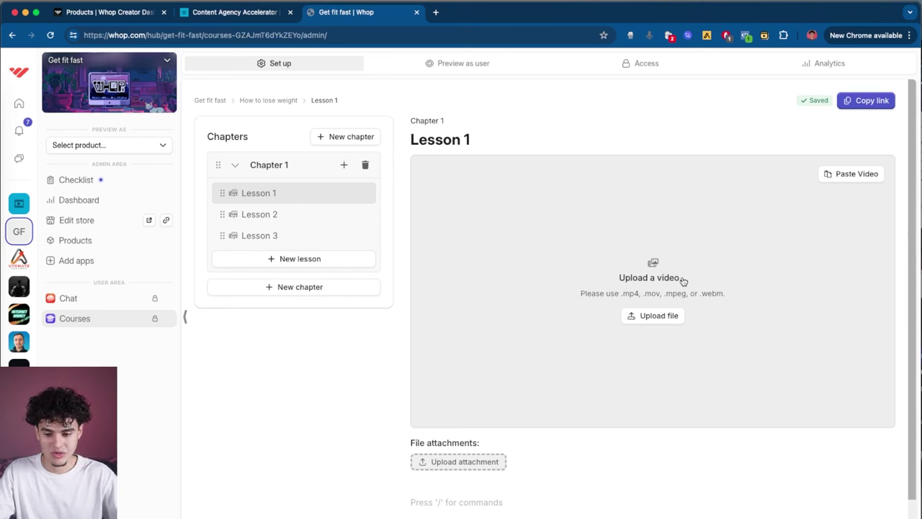
scroll(670, 259, "down", 2)
scroll(653, 232, "up", 2)
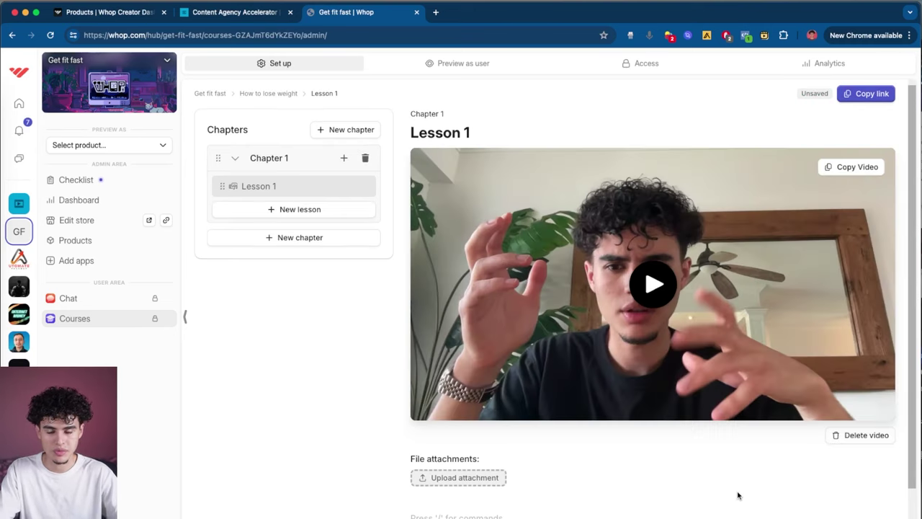
left_click_drag(473, 132, 401, 133)
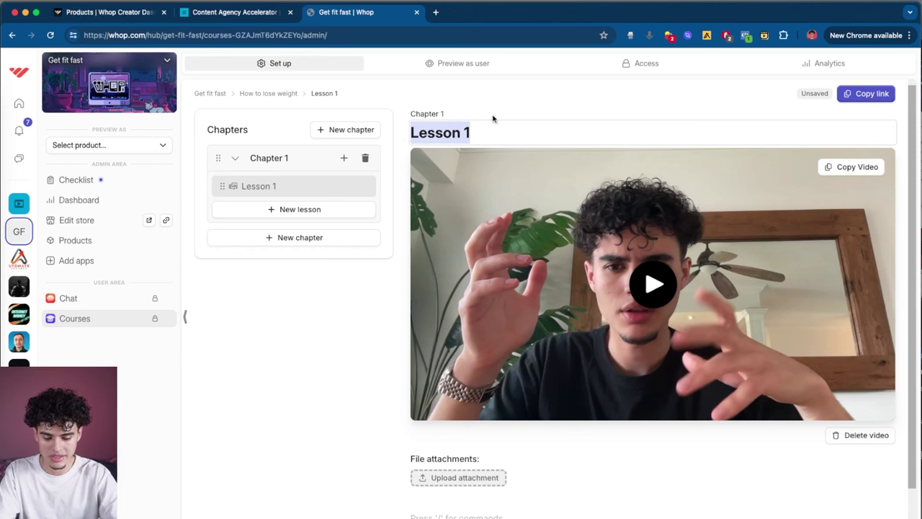
type("Mindset: How to g")
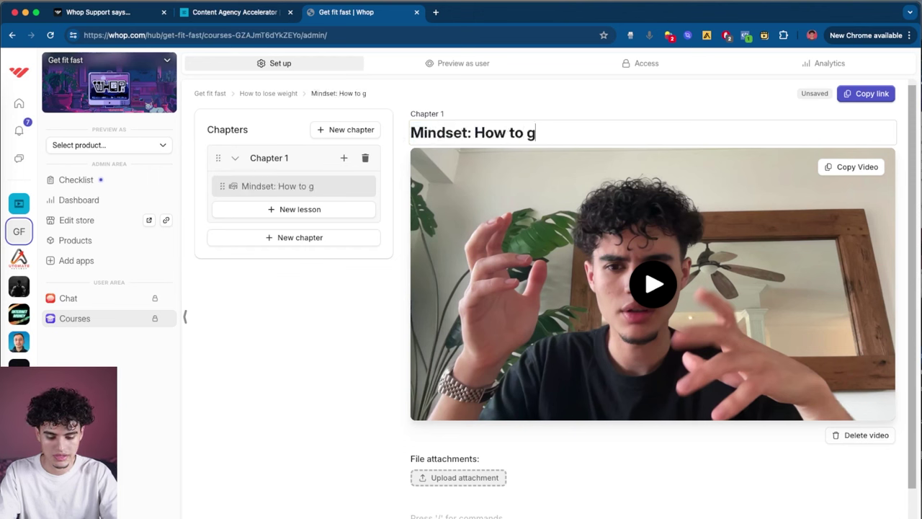
type("et in the right mindframe")
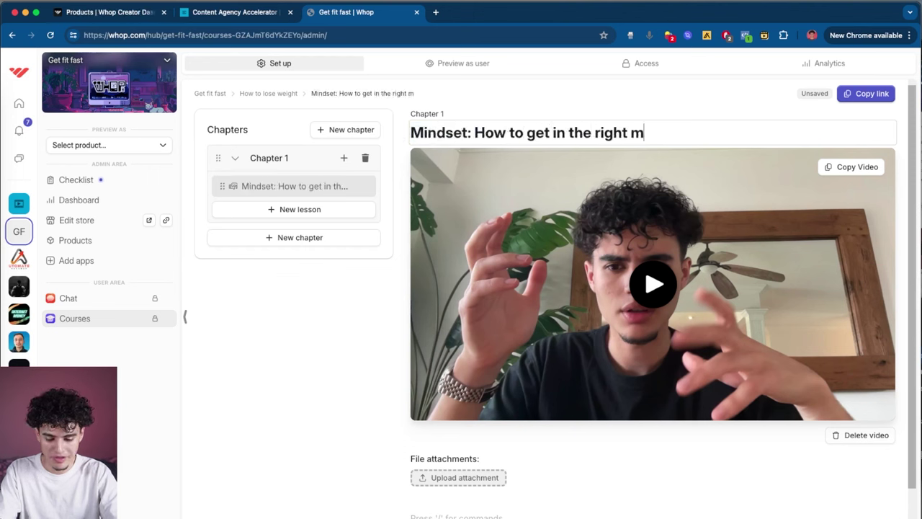
Step: Rename Chapter 1 to 'Mindset'
left_click(268, 158)
key("super+a")
type("Mindset")
key("Return")
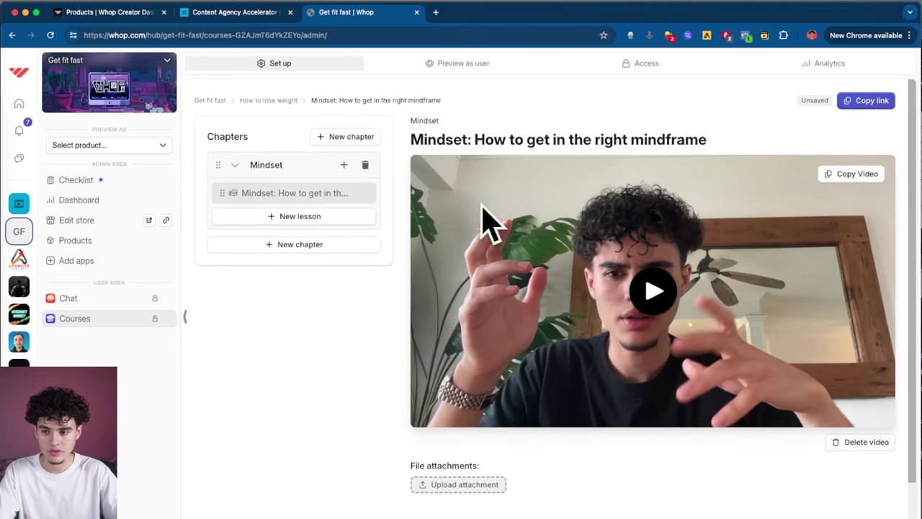
left_click(269, 216)
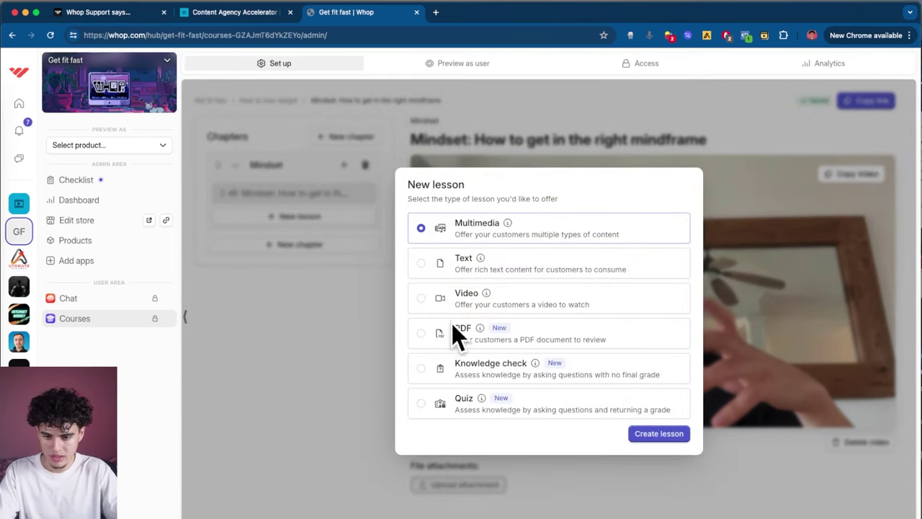
Step: Add a multimedia lesson under Mindset with the body text 'hello'
left_click(674, 435)
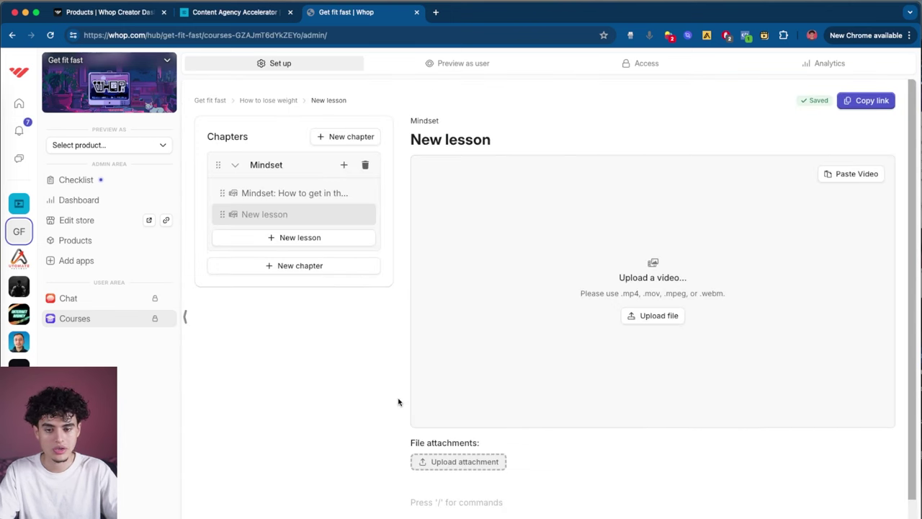
left_click(422, 139)
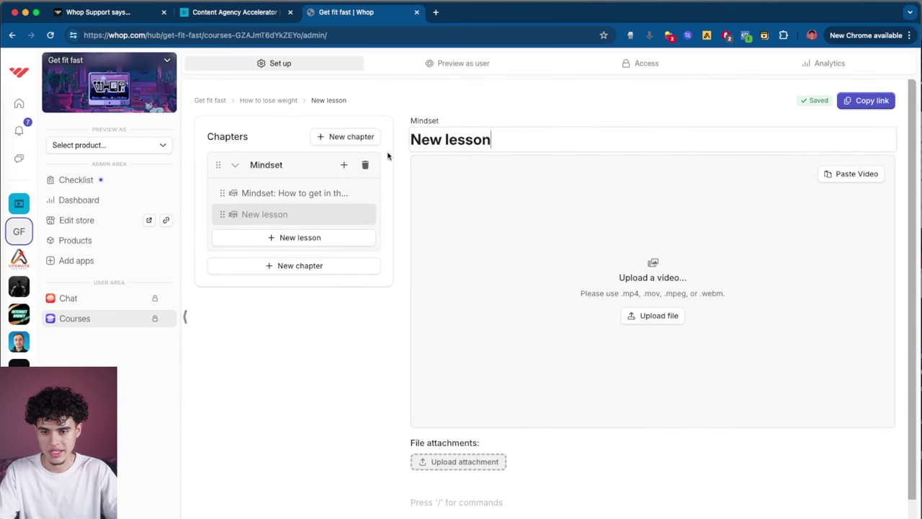
scroll(648, 400, "down", 2)
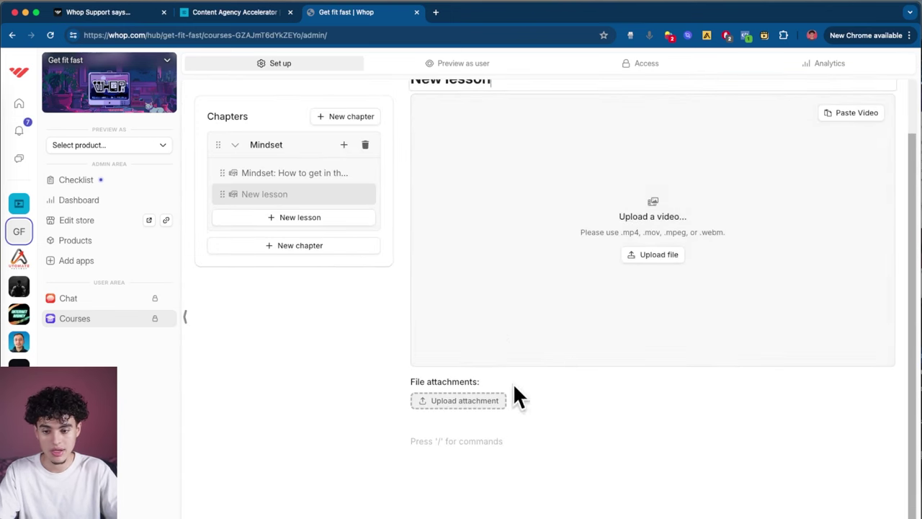
left_click(462, 439)
type("/")
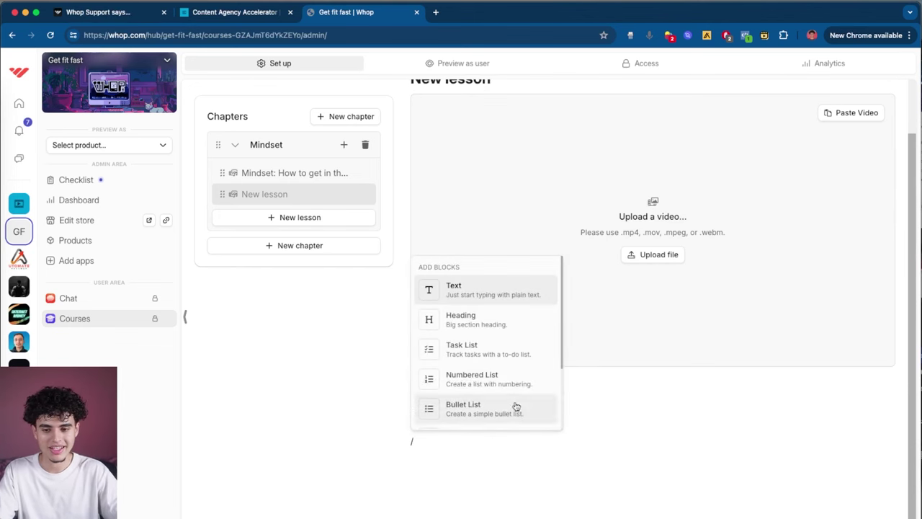
key("BackSpace")
type("hello")
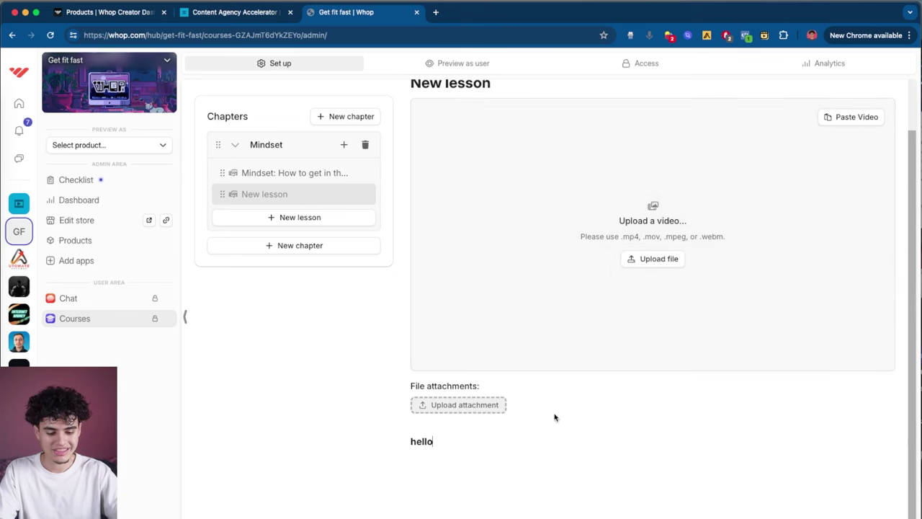
key("Return")
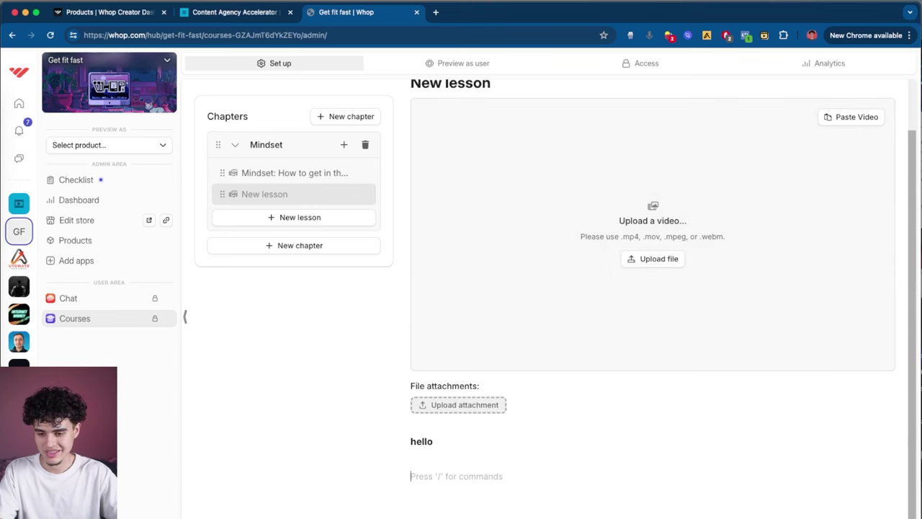
scroll(299, 230, "up", 2)
triple_click(469, 148)
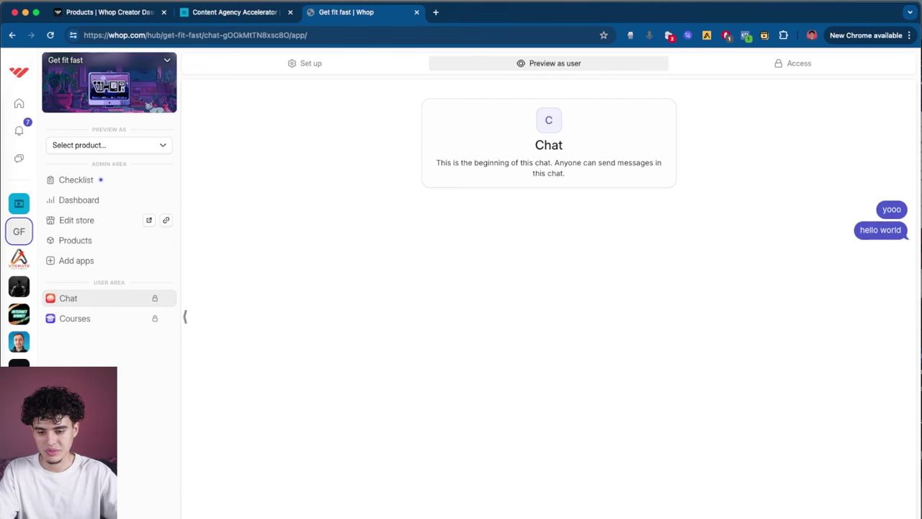
Step: Group Courses and Chat into a sidebar folder named 'Low ticket'
left_click(79, 322)
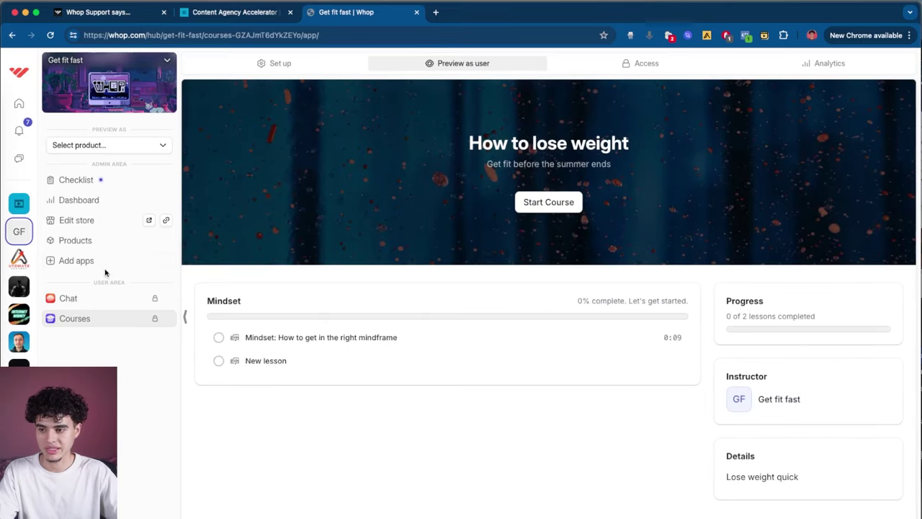
left_click(108, 298)
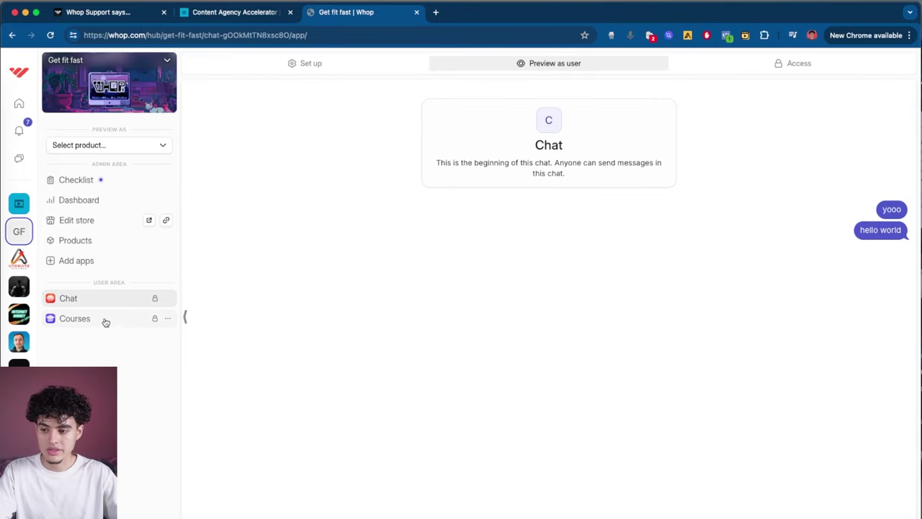
mouse_move(109, 319)
left_mouse_down()
mouse_move(95, 305)
mouse_move(99, 315)
left_mouse_up()
left_click(166, 299)
left_click(151, 319)
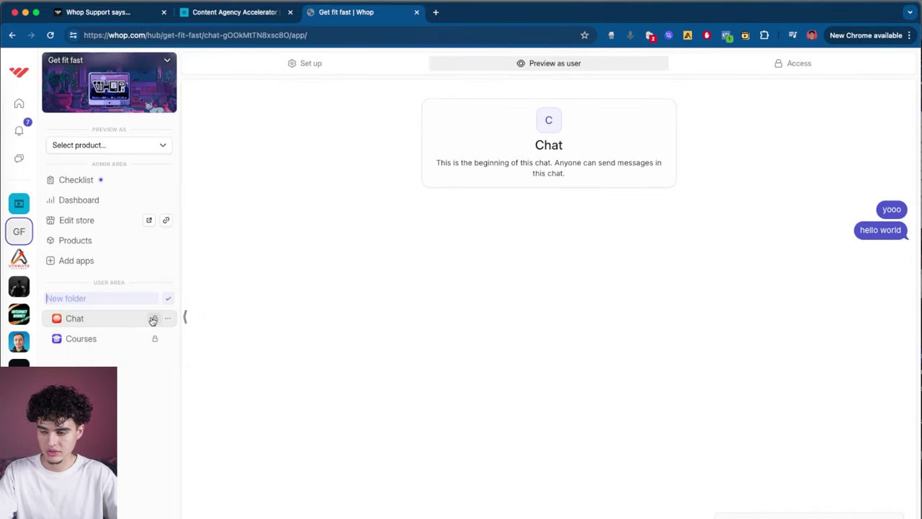
type("Low ticket")
key("Return")
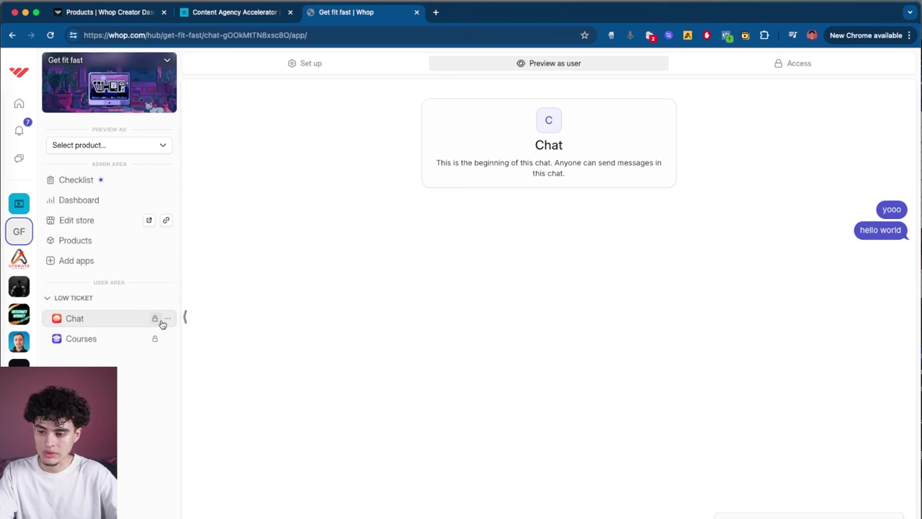
Step: Rename Chat to 'General chat' and Courses to 'Weight Loss Course'
left_click(168, 319)
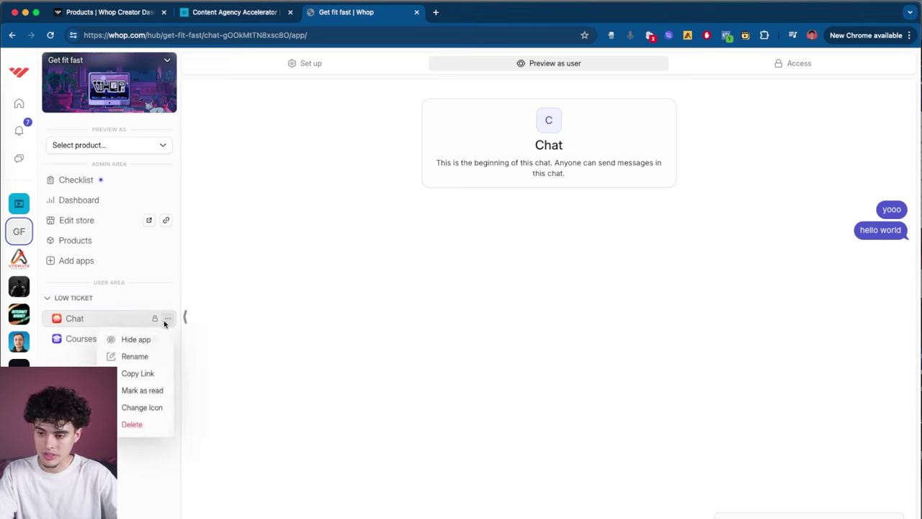
left_click(140, 356)
type("General cha")
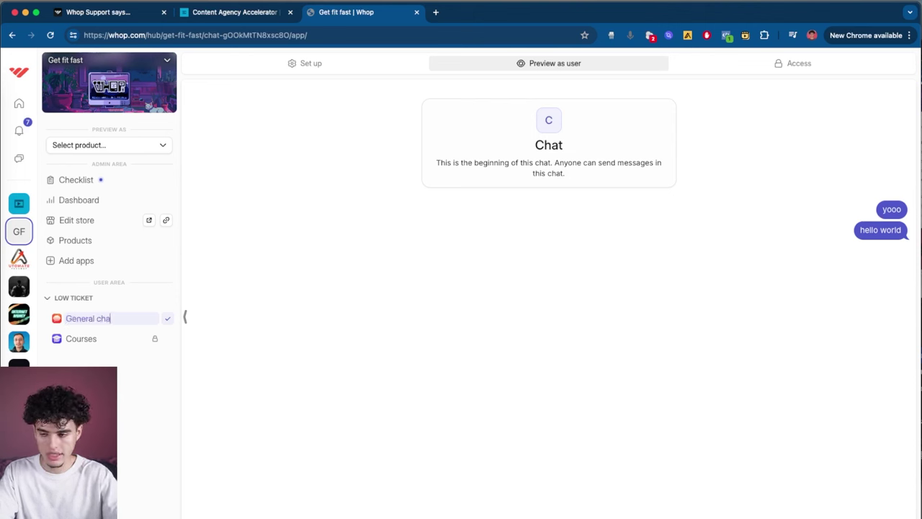
type("t")
key("Return")
left_click(167, 339)
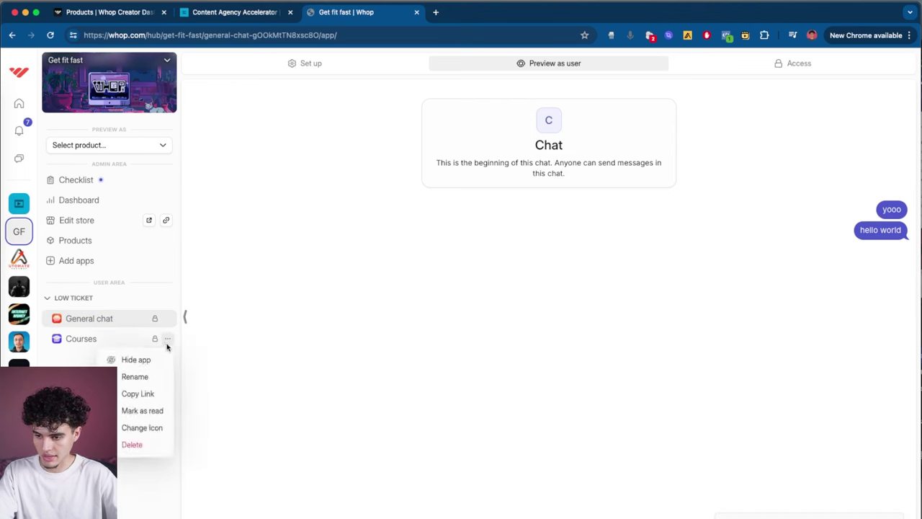
left_click(148, 377)
type("Weight Loss")
left_click(80, 300)
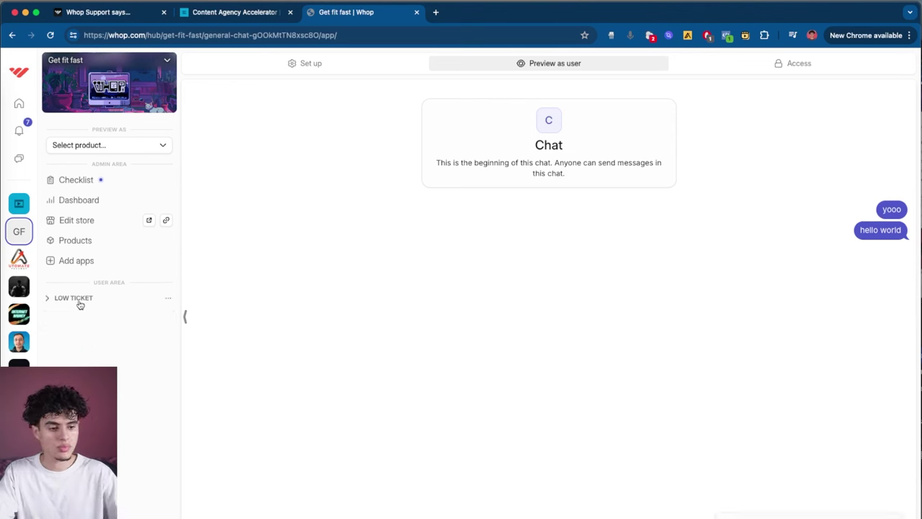
left_click(79, 299)
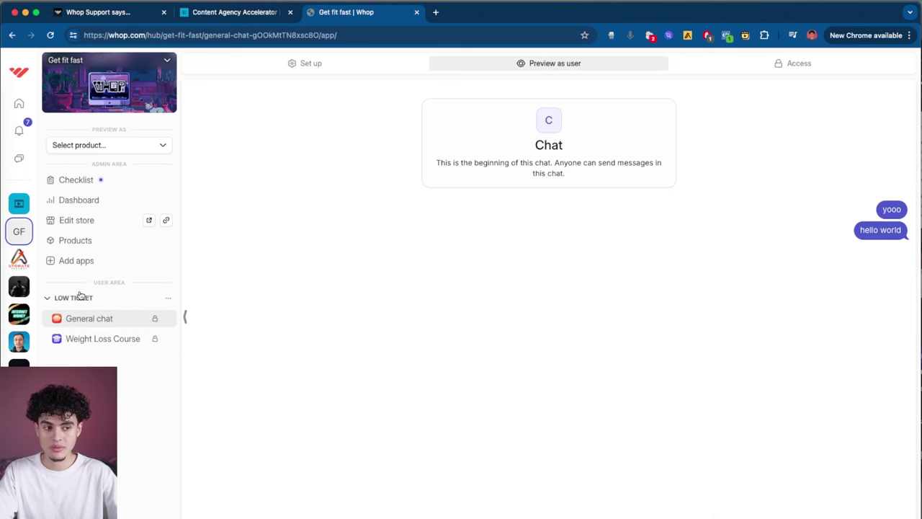
left_click(75, 241)
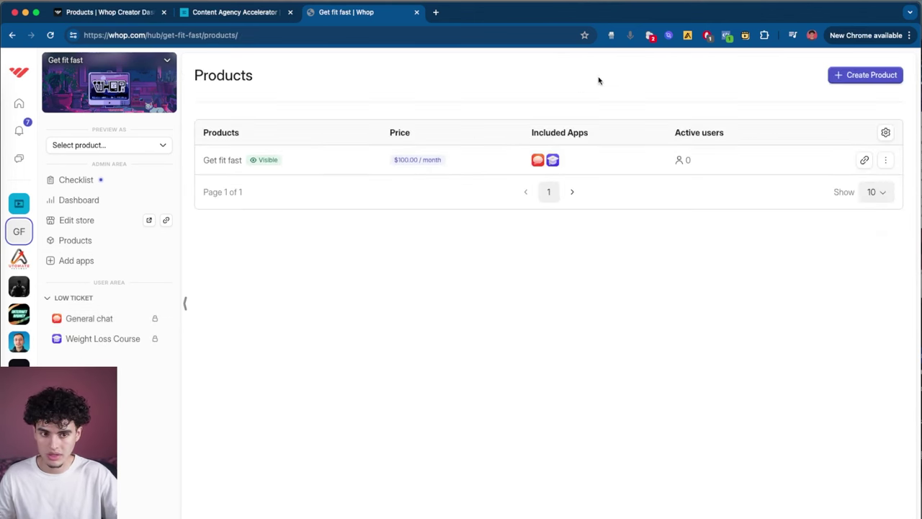
Step: Create a new product named 'Keep the weight off' as a paid, single-payment offer
left_click(847, 78)
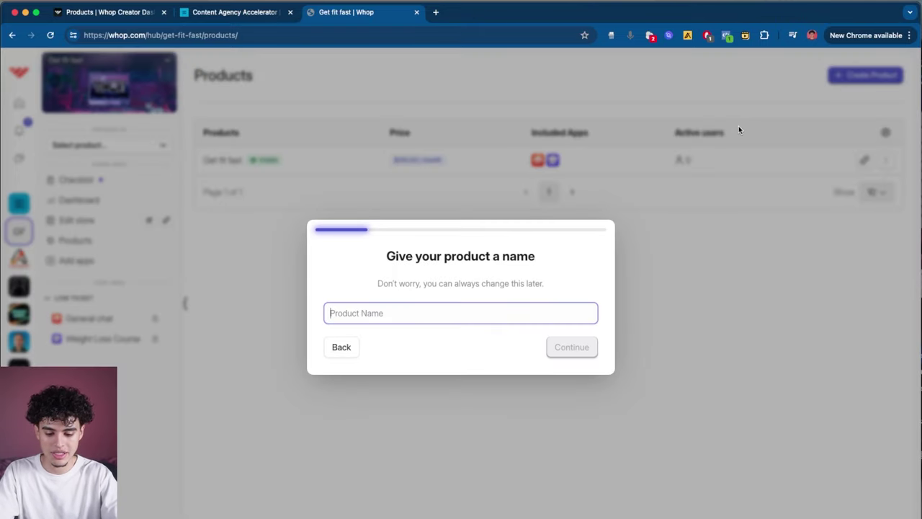
type("Keep the weight off")
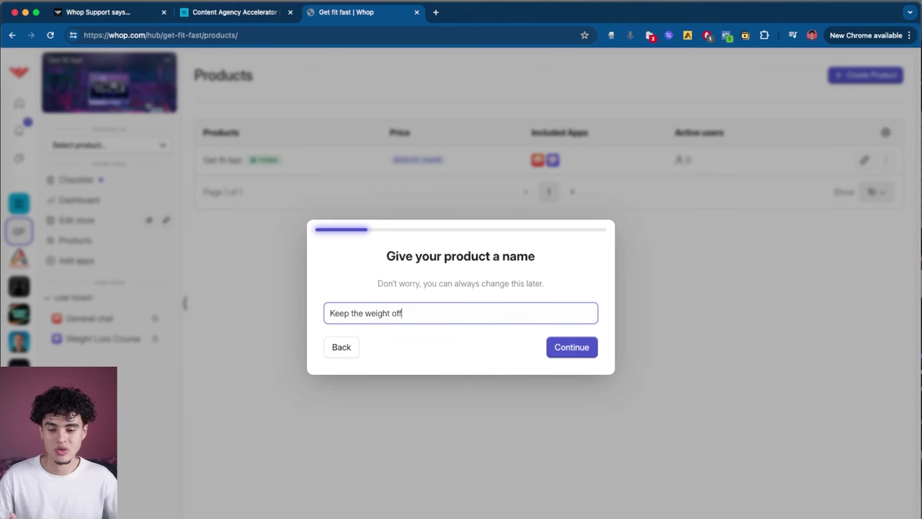
left_click(576, 348)
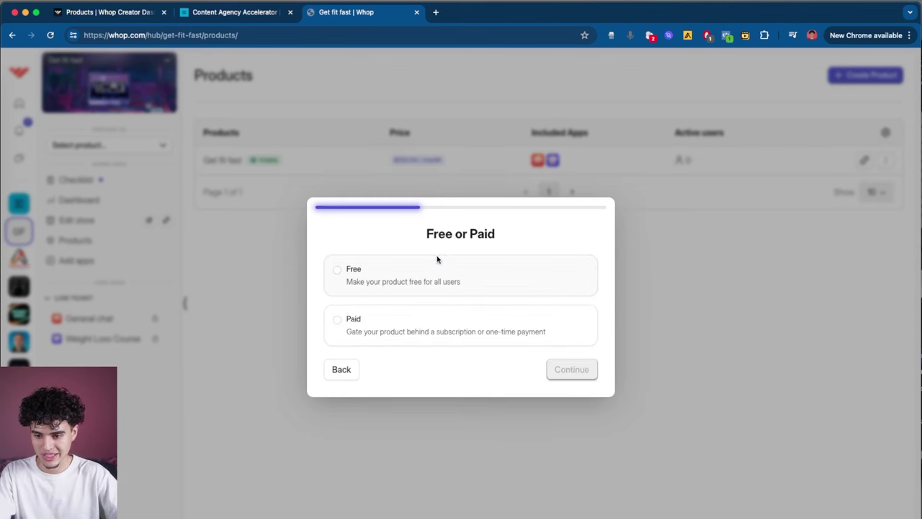
left_click(403, 336)
left_click(571, 369)
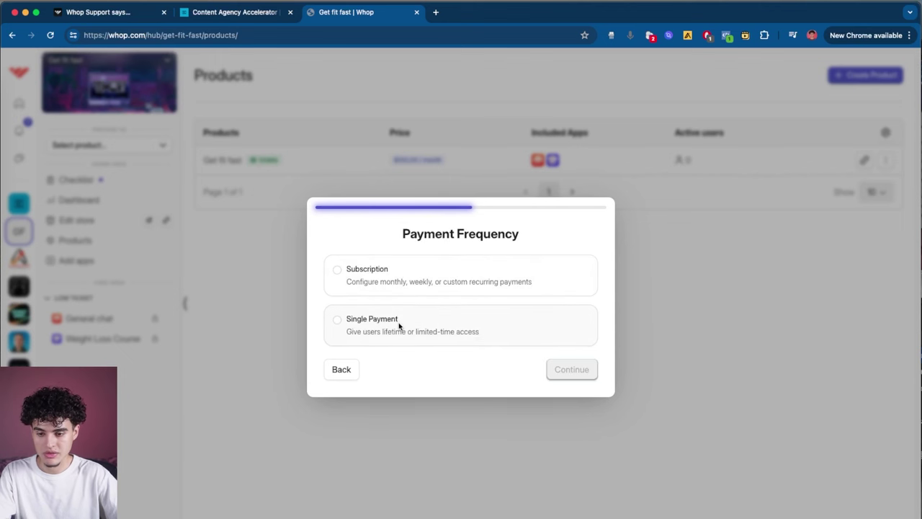
left_click(380, 336)
left_click(576, 370)
Step: Set a $4000 one-time price with a custom 120-day expiry duration
left_click(455, 261)
type("4000")
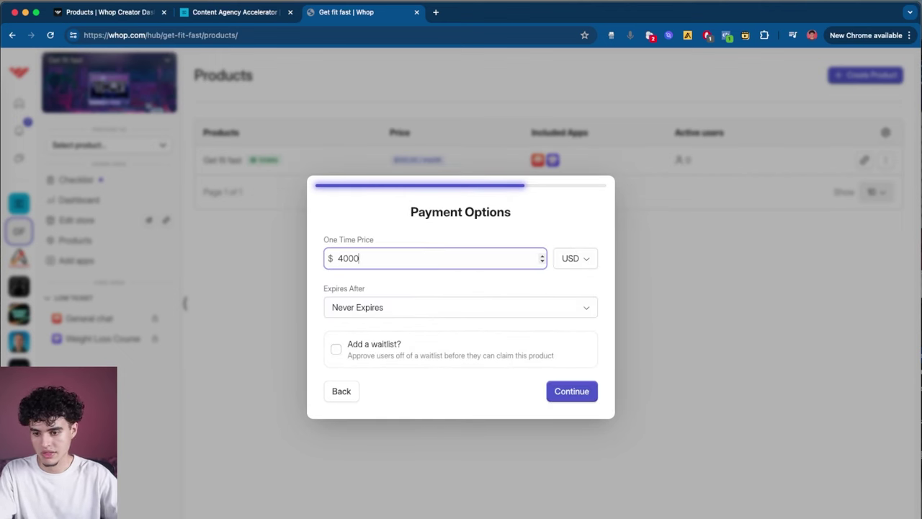
left_click(481, 311)
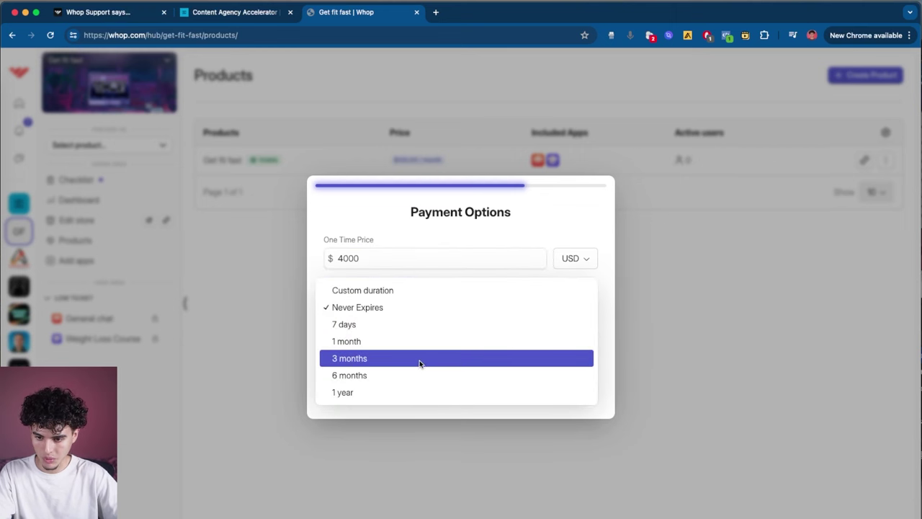
left_click(385, 291)
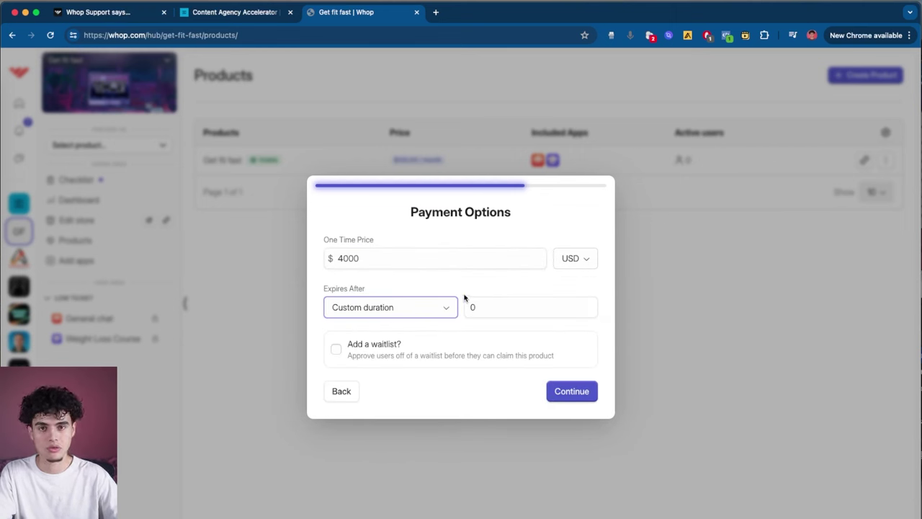
left_click(519, 312)
key("BackSpace")
type("120")
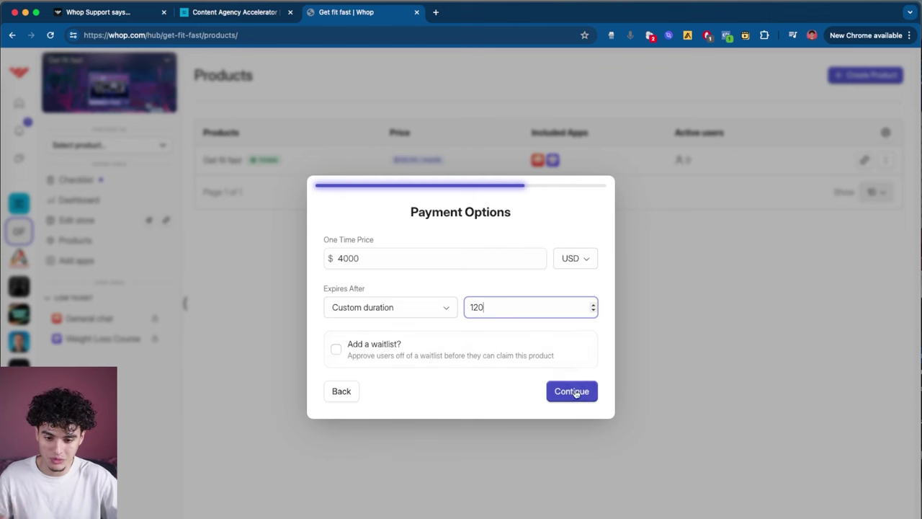
Step: Make the product hidden behind a secret link and finish creating it
left_click(573, 391)
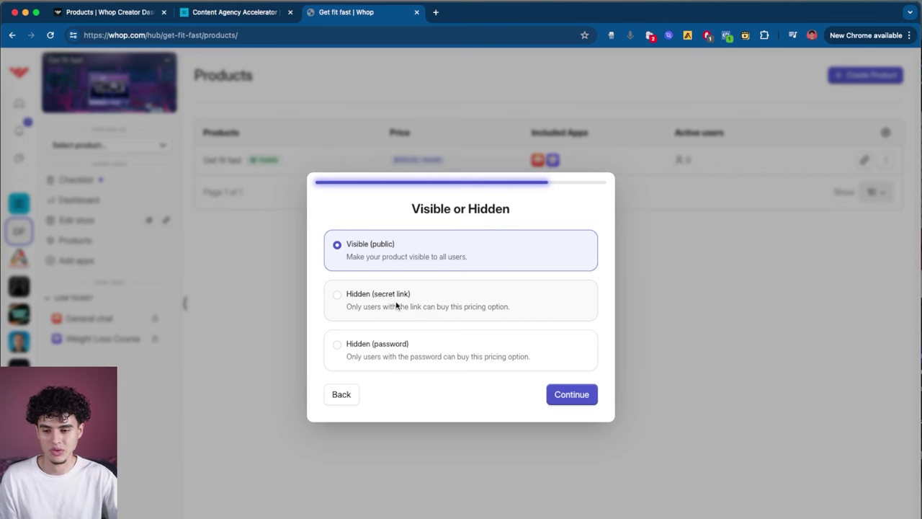
left_click(396, 306)
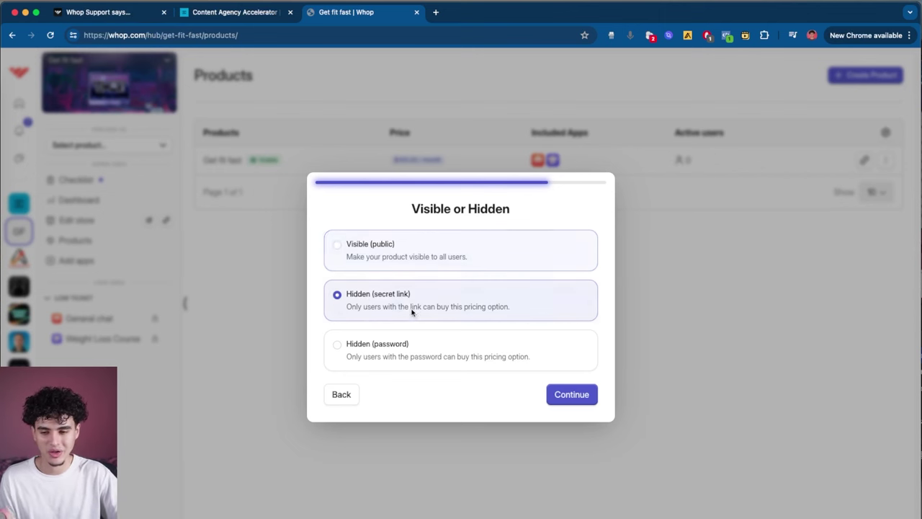
left_click(571, 393)
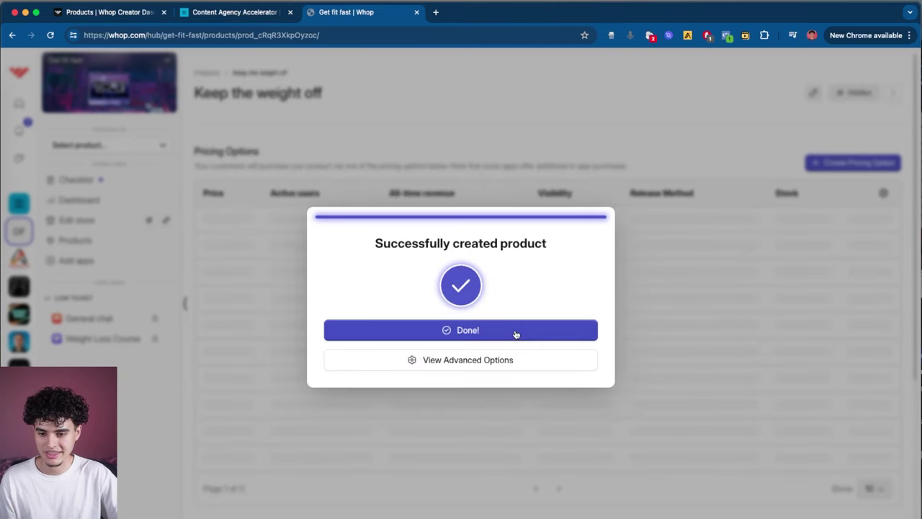
left_click(511, 330)
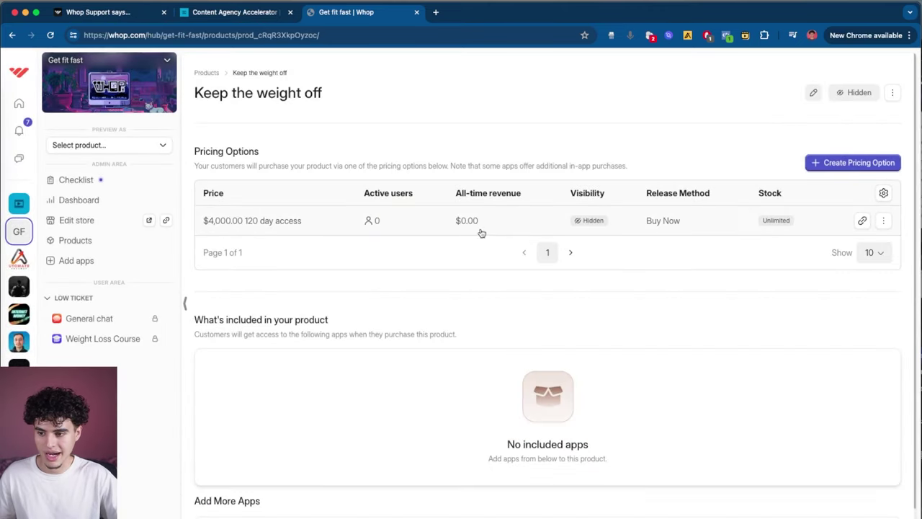
Step: Add a Chat app named 'High ticket chat', accessible only with Keep the weight off
left_click(121, 260)
left_click(875, 196)
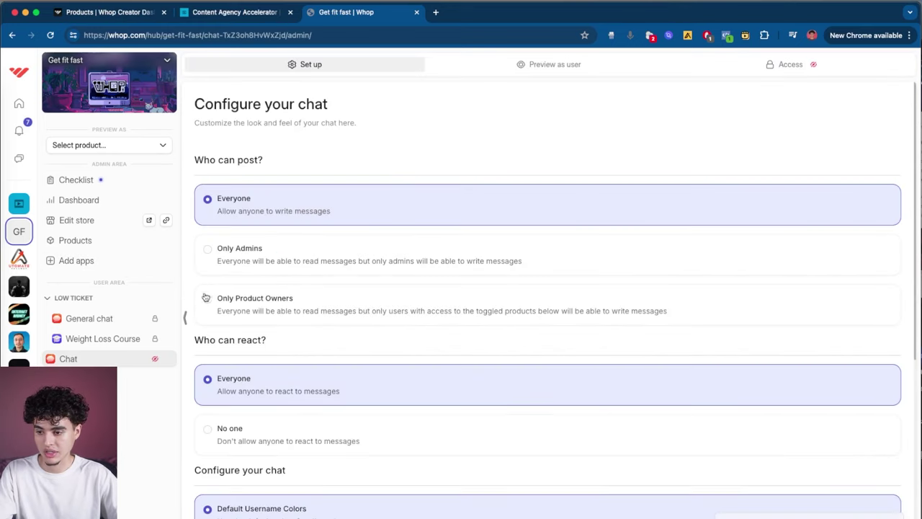
left_click(167, 359)
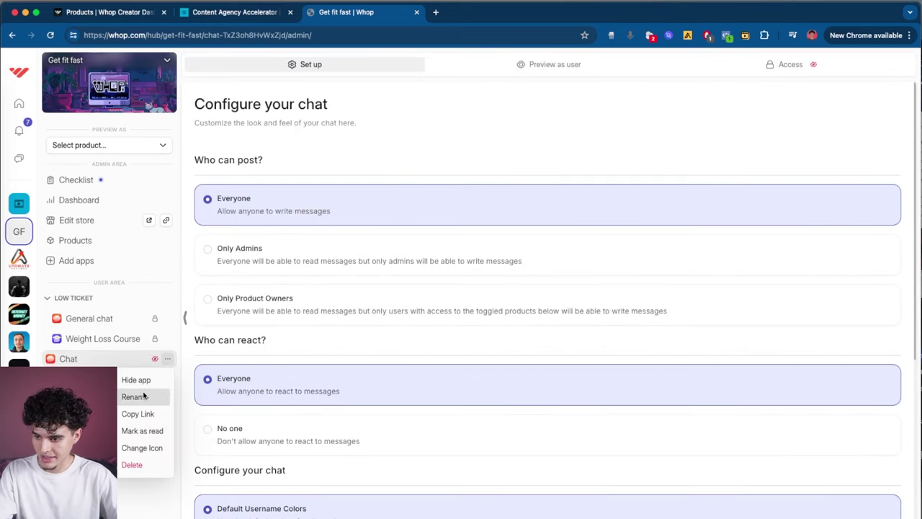
left_click(138, 396)
type("High ticket chat")
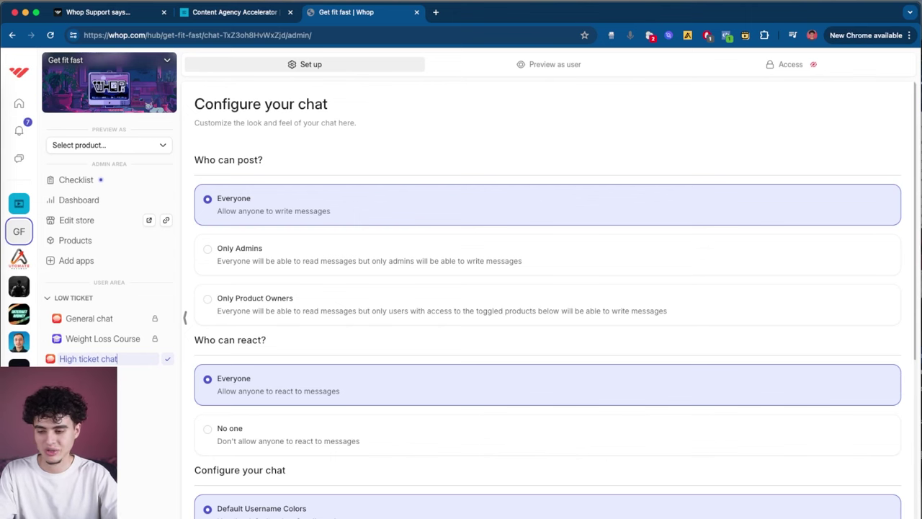
key("Return")
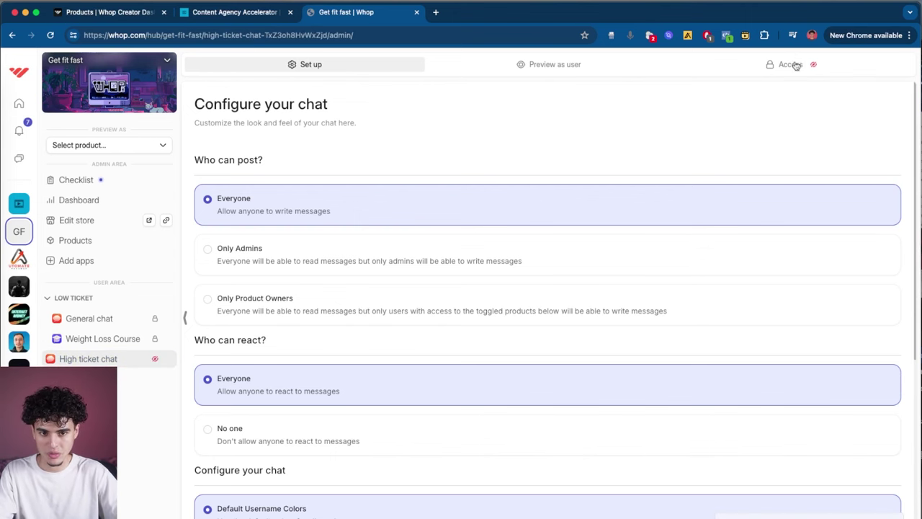
left_click(796, 66)
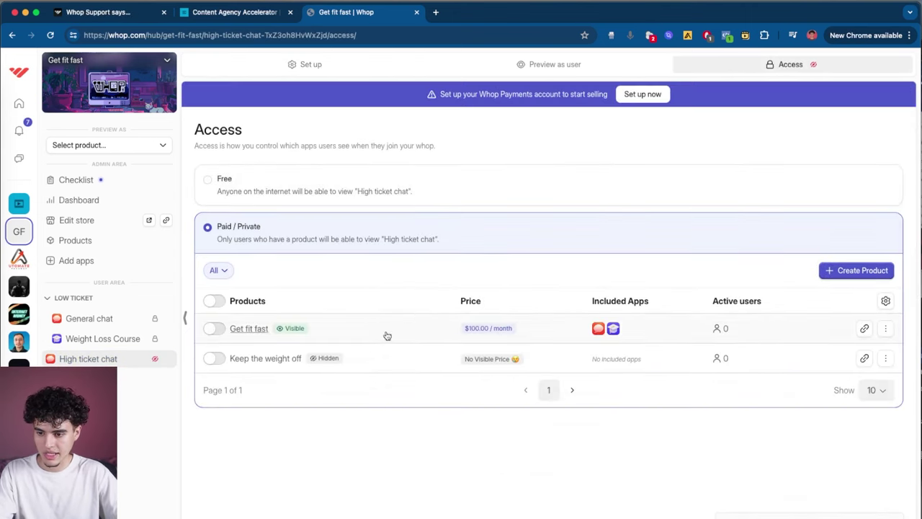
left_click(213, 359)
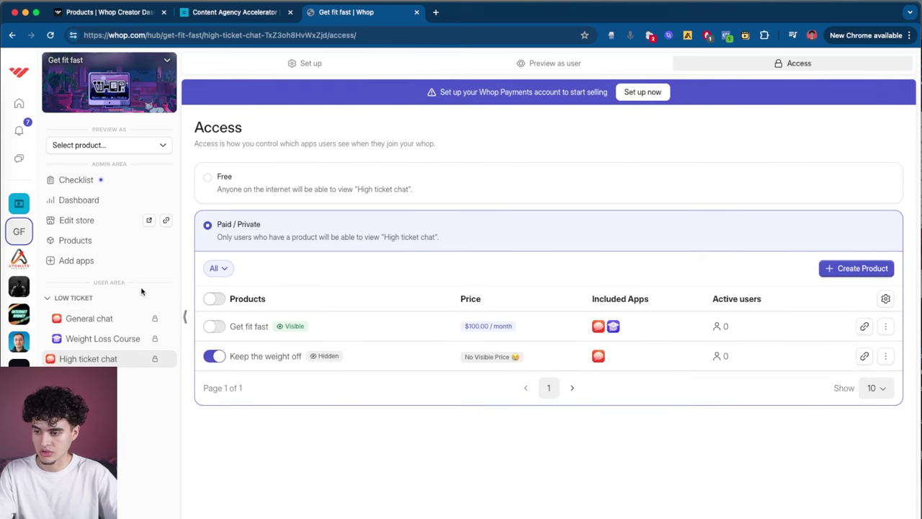
Step: Add a Courses app and restrict its access to Keep the weight off
left_click(76, 261)
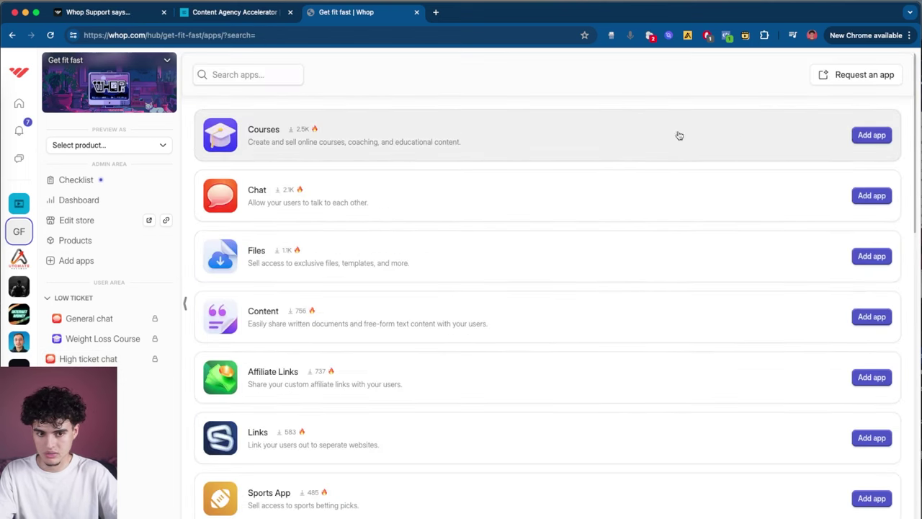
left_click(891, 137)
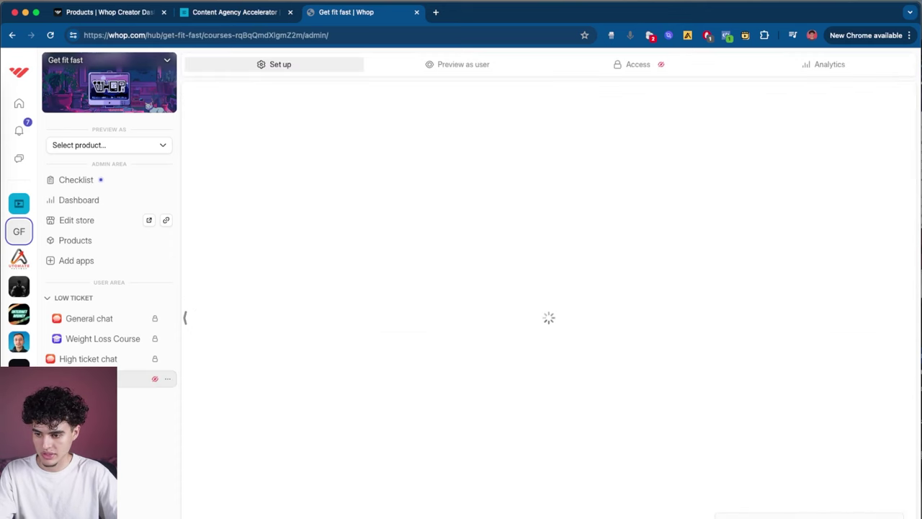
left_click(638, 64)
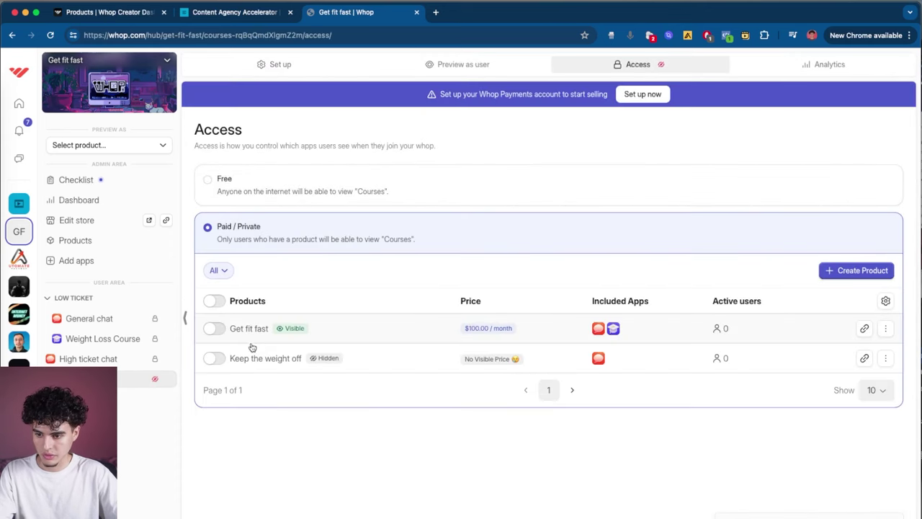
left_click(215, 360)
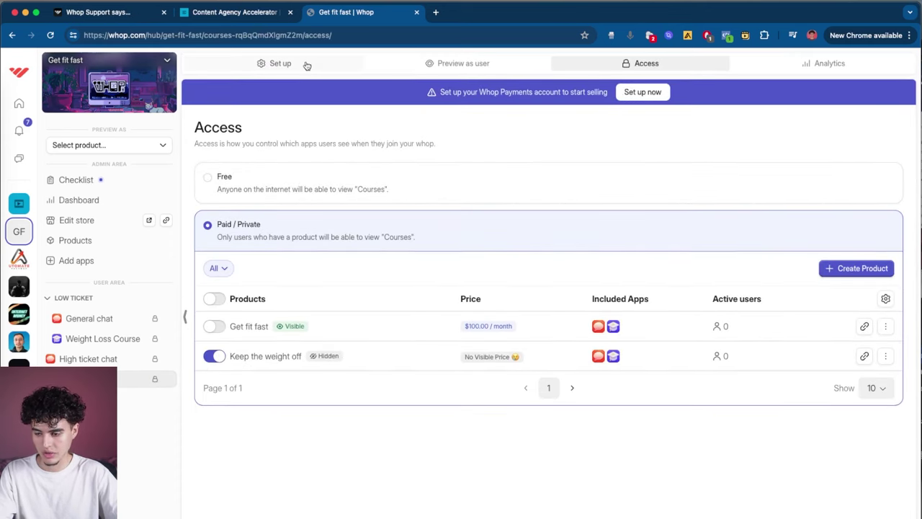
left_click(307, 64)
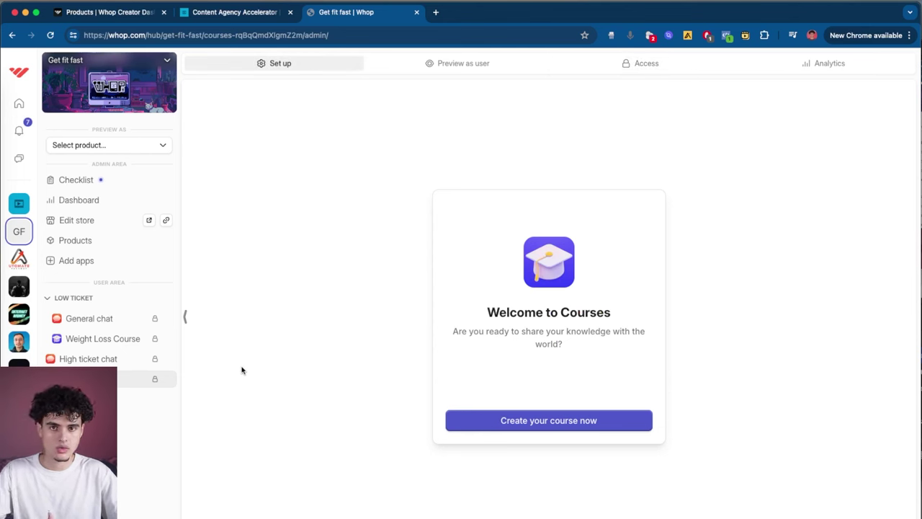
Step: Group the new app with High ticket chat into a HIGH TICKET folder, then search apps for 'fo'
left_click(168, 379)
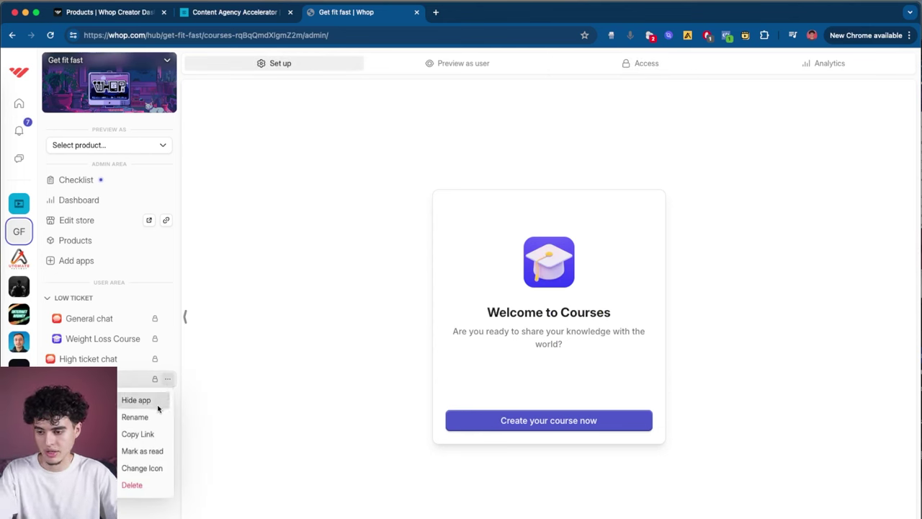
left_click_drag(86, 379, 86, 364)
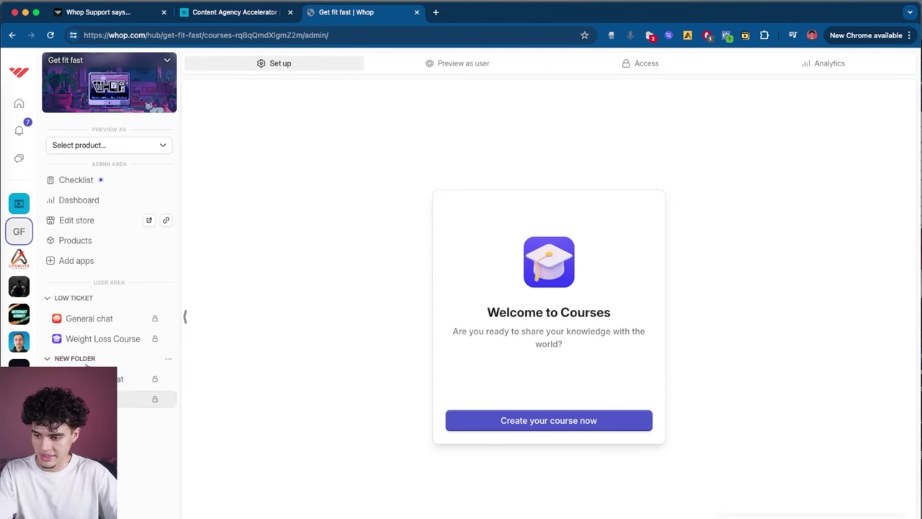
left_click(169, 359)
left_click(165, 377)
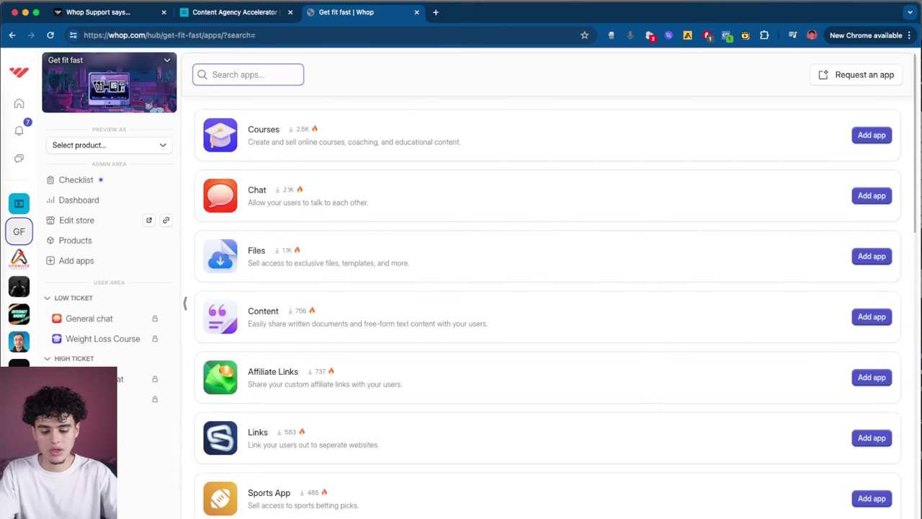
type("forums")
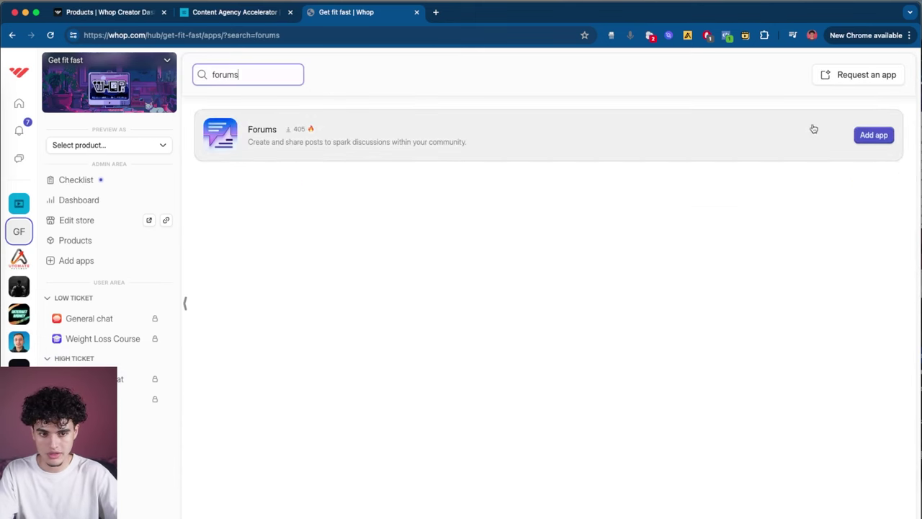
Step: Add a Forums app to the hub and rename it 'Announcements'
left_click(868, 135)
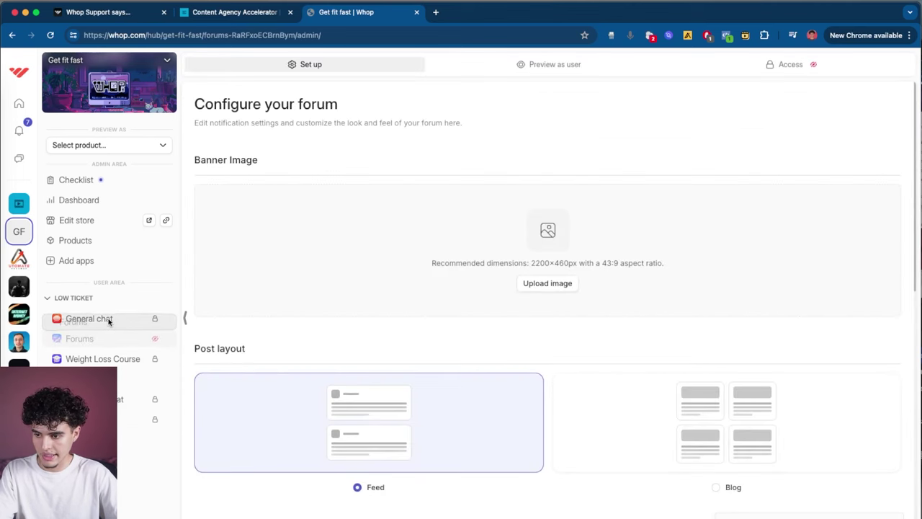
left_click(168, 318)
left_click(144, 356)
type("Announcements")
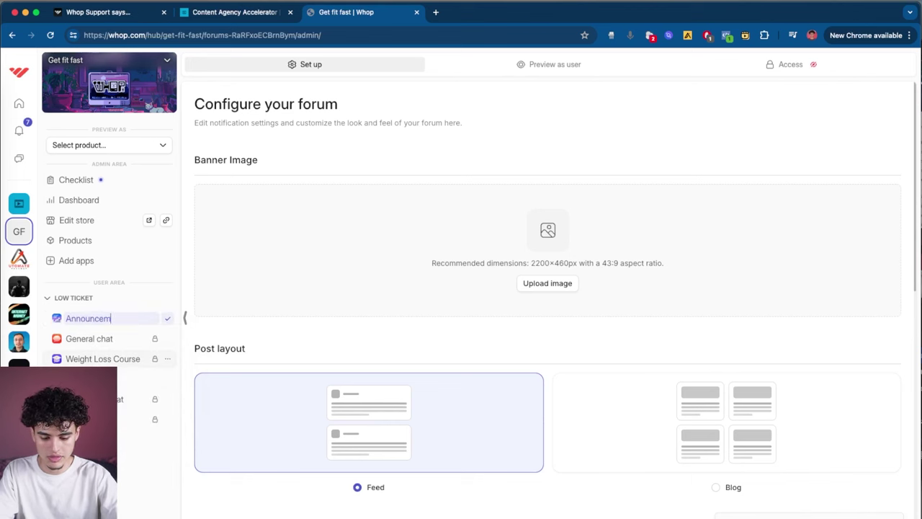
key("Return")
Step: Include Announcements in the Get fit fast product and preview it as a member
left_click(834, 62)
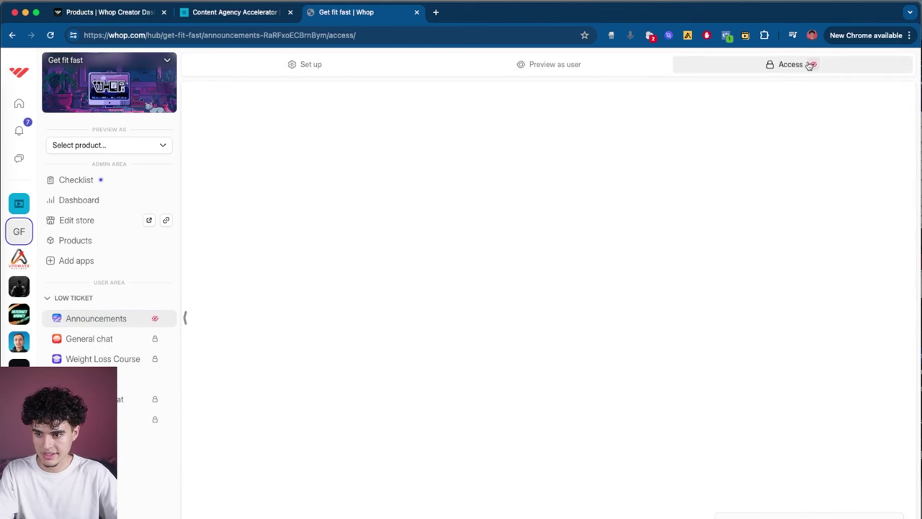
left_click(213, 329)
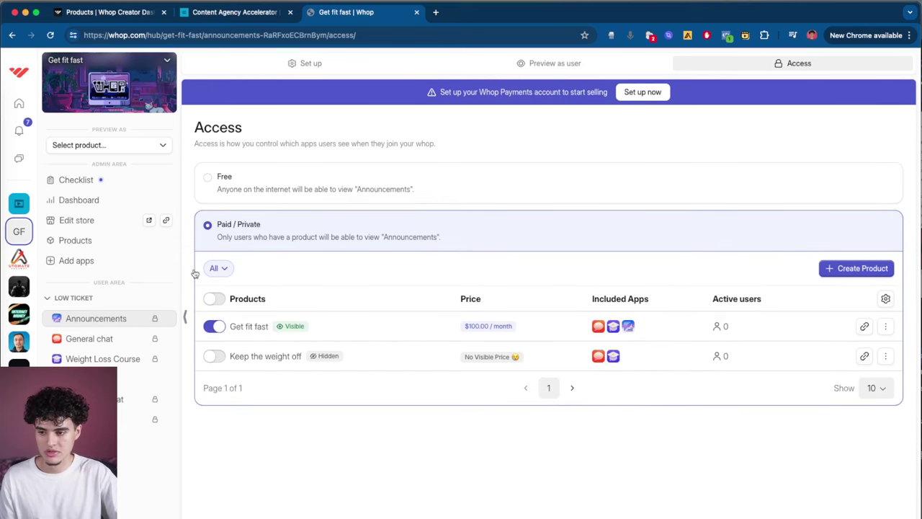
left_click(576, 62)
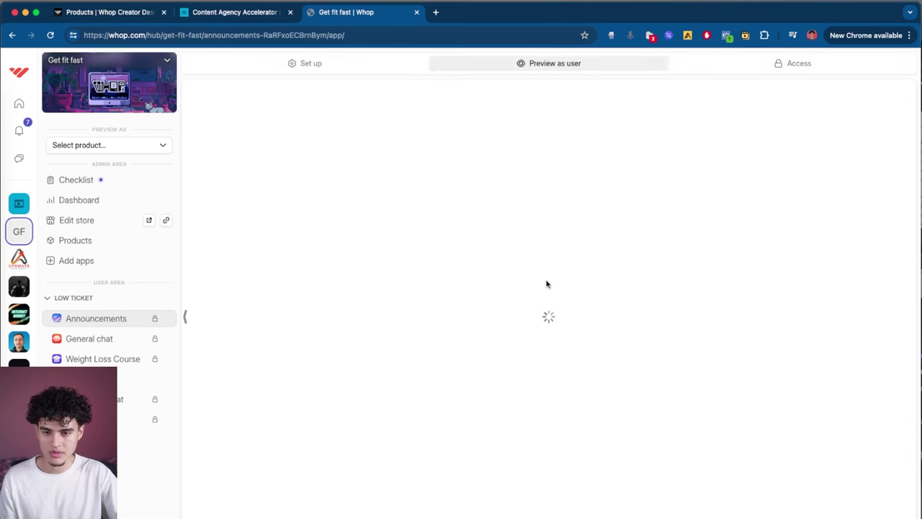
Step: Post 'welcome to my community bro' in Announcements, then browse the apps directory
type("welcome to my community bro")
left_click(677, 179)
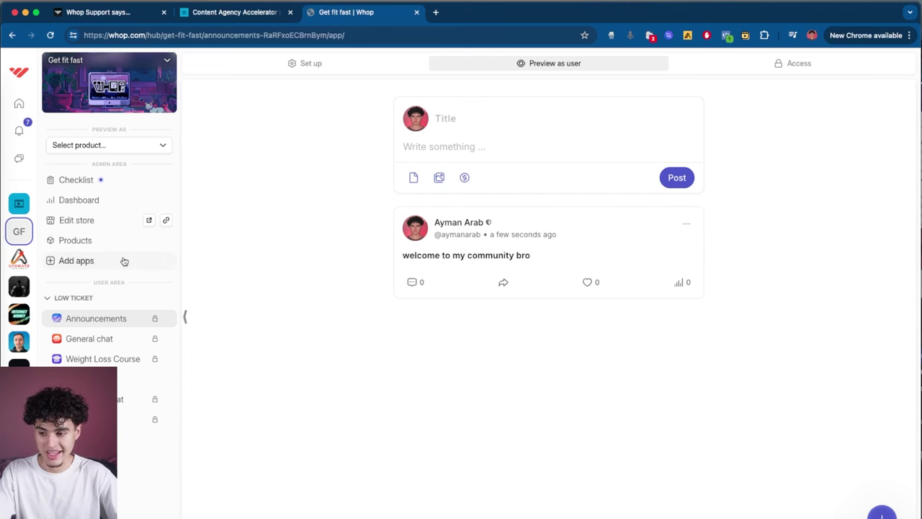
left_click(77, 261)
scroll(311, 330, "down", 10)
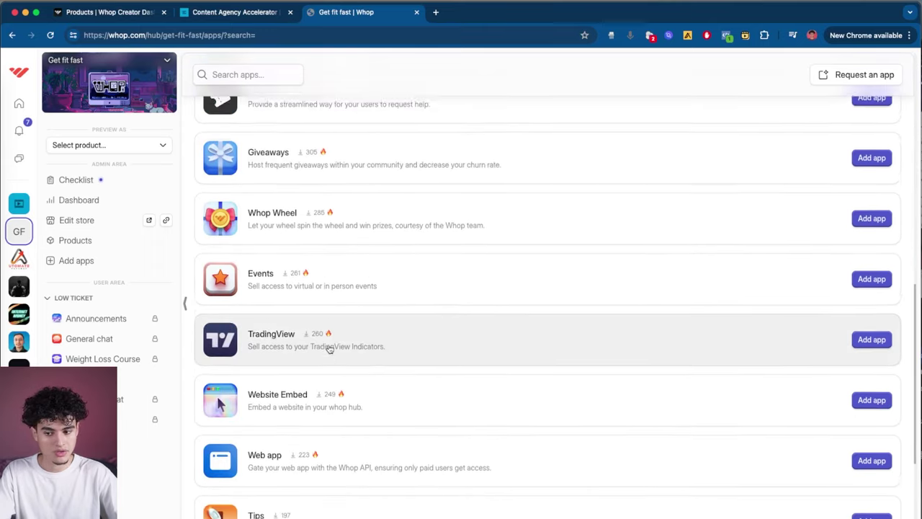
Step: Browse the apps directory, then switch to the Internet Money community
scroll(329, 349, "down", 5)
scroll(314, 468, "up", 15)
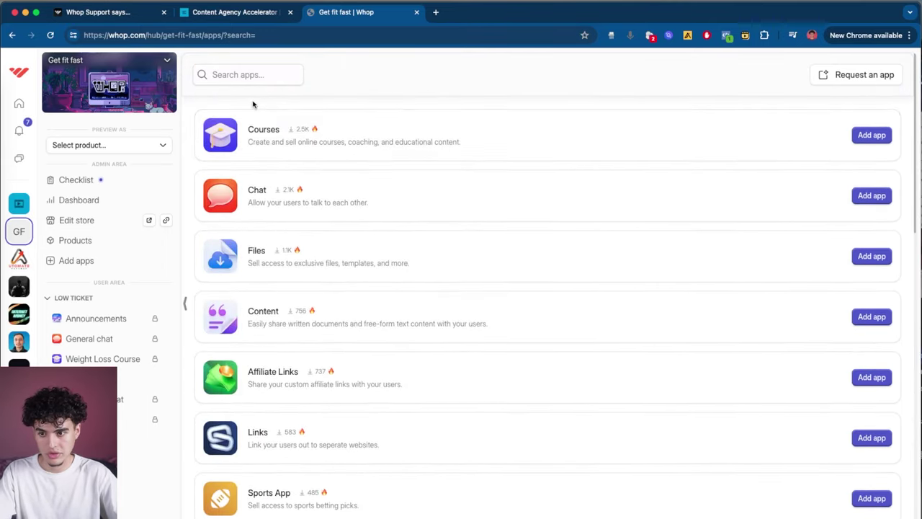
left_click(254, 80)
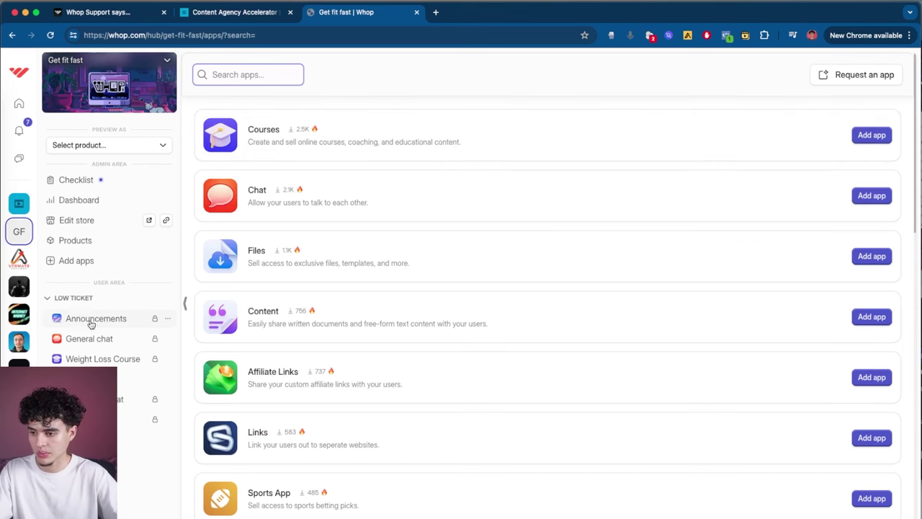
left_click(16, 315)
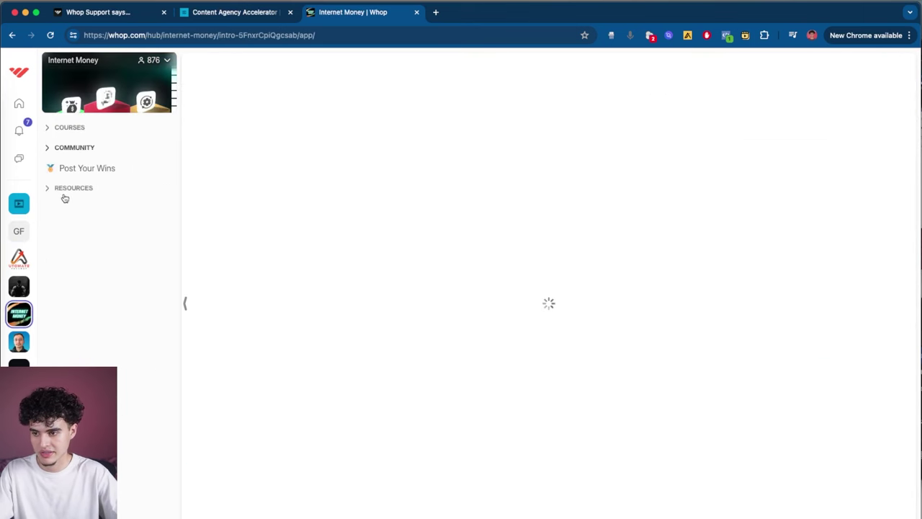
Step: Expand Internet Money's Resources, Community and Courses sections and view the Intro and Website/CRM/Funnels courses
left_click(49, 189)
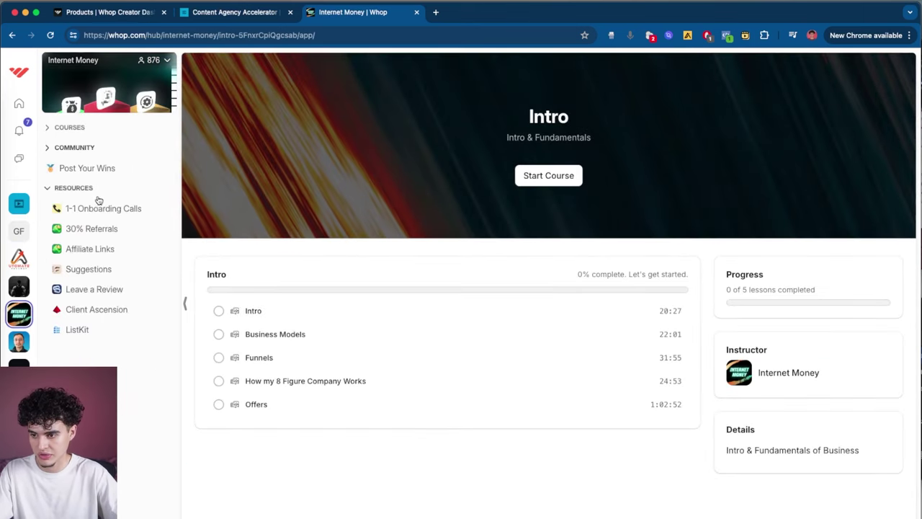
left_click(61, 147)
left_click(56, 127)
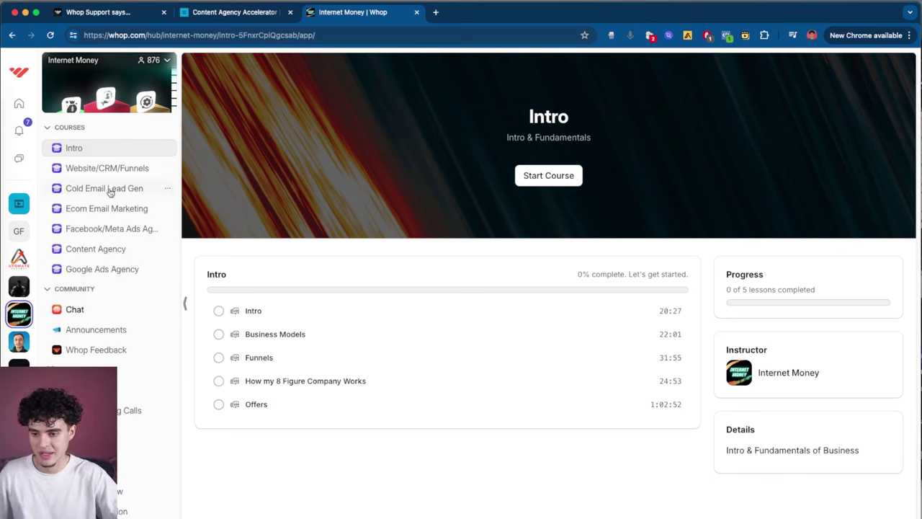
left_click(284, 320)
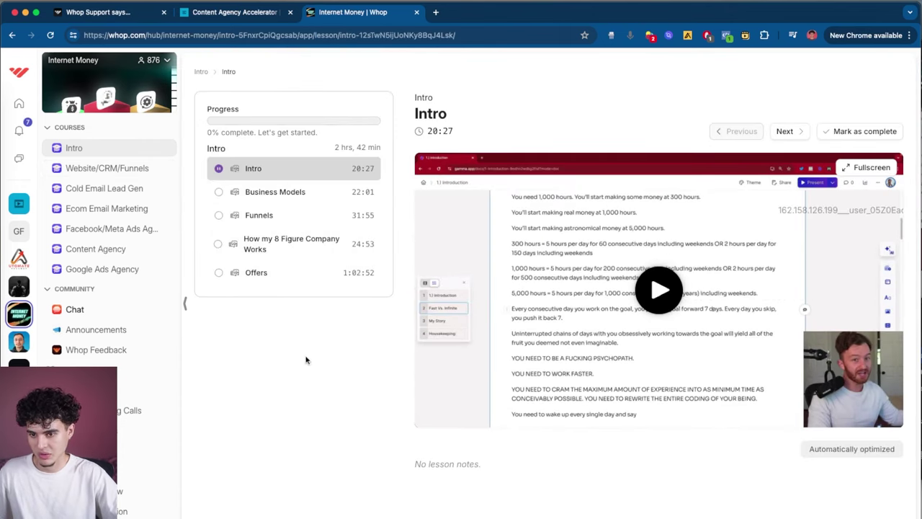
left_click(97, 168)
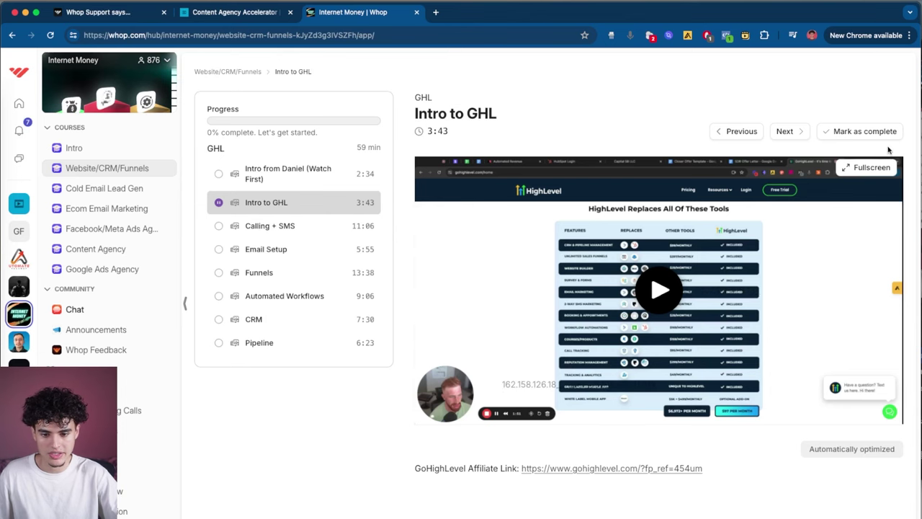
Step: View the Chat, Announcements, 1-1 Onboarding Calls, 30% Referrals and Client Ascension pages
left_click(94, 315)
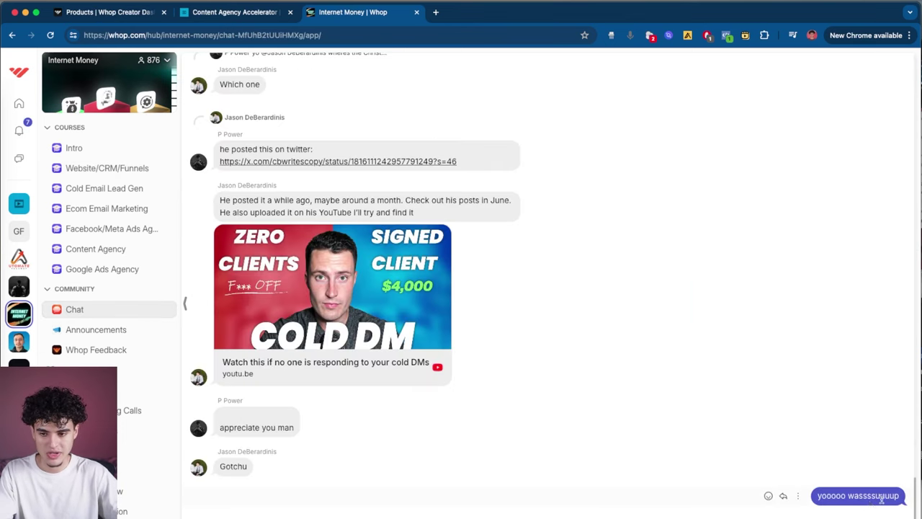
left_click(96, 329)
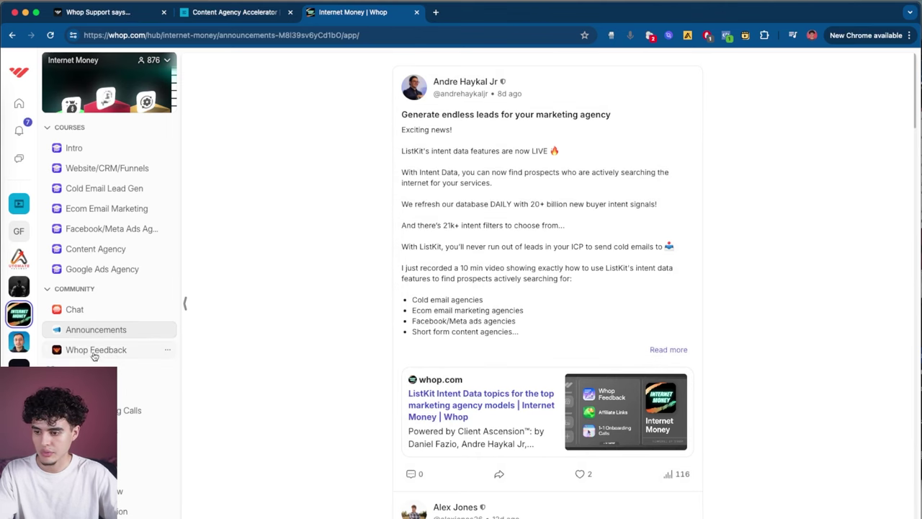
left_click(137, 410)
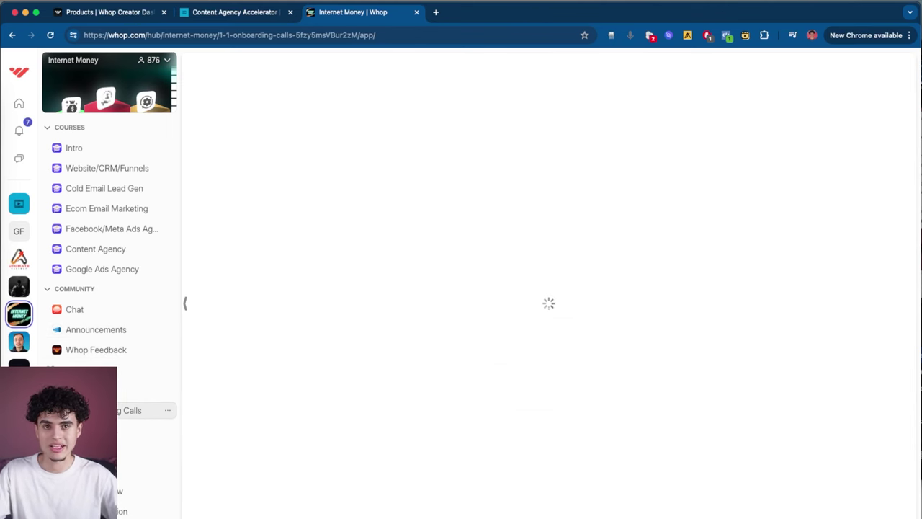
left_click(144, 431)
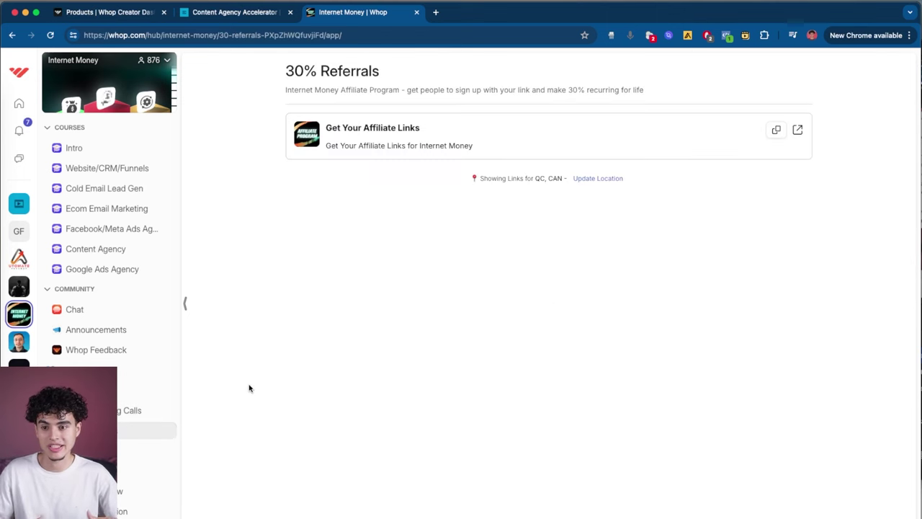
left_click(101, 511)
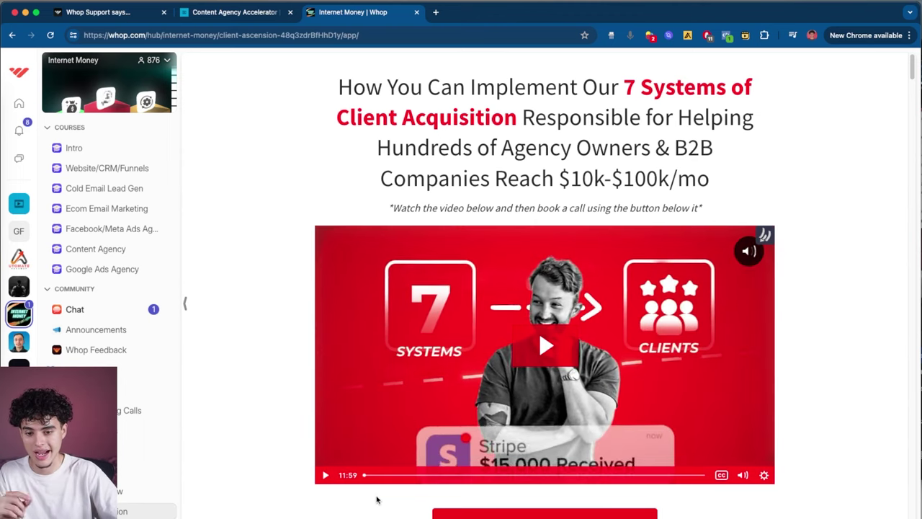
Step: View the ListKit page, then switch back to the Get fit fast hub
scroll(434, 305, "down", 1)
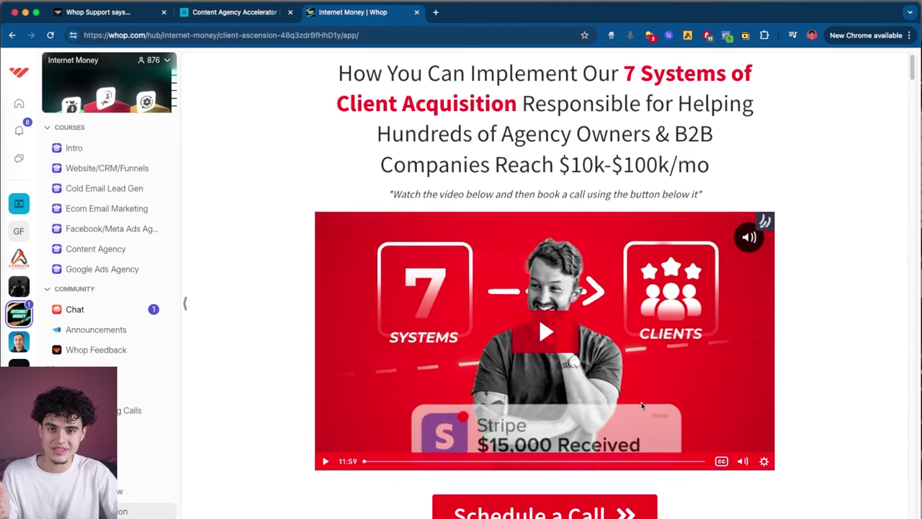
scroll(568, 309, "down", 3)
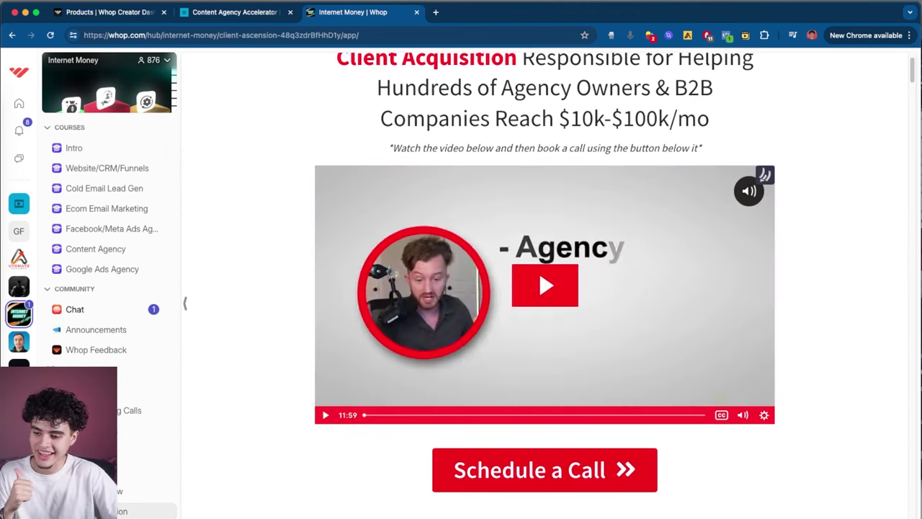
left_click(86, 471)
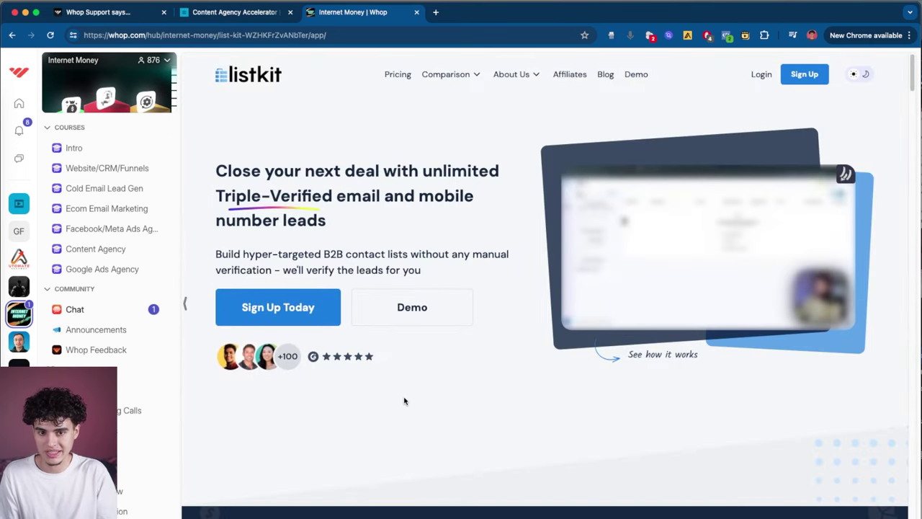
scroll(519, 335, "down", 10)
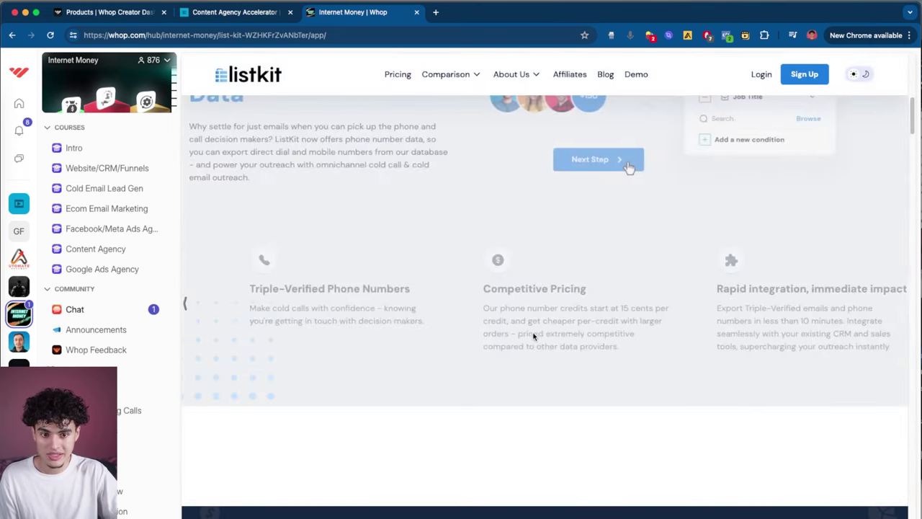
scroll(654, 166, "up", 10)
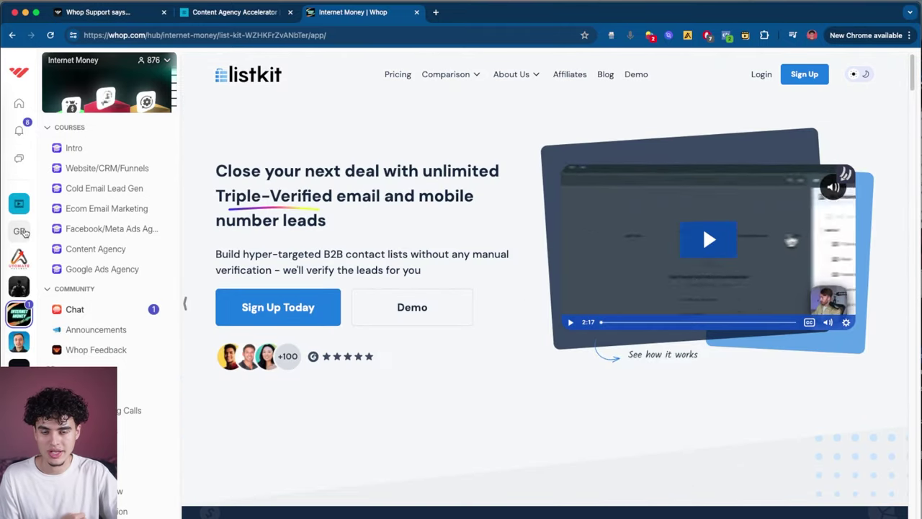
left_click(33, 232)
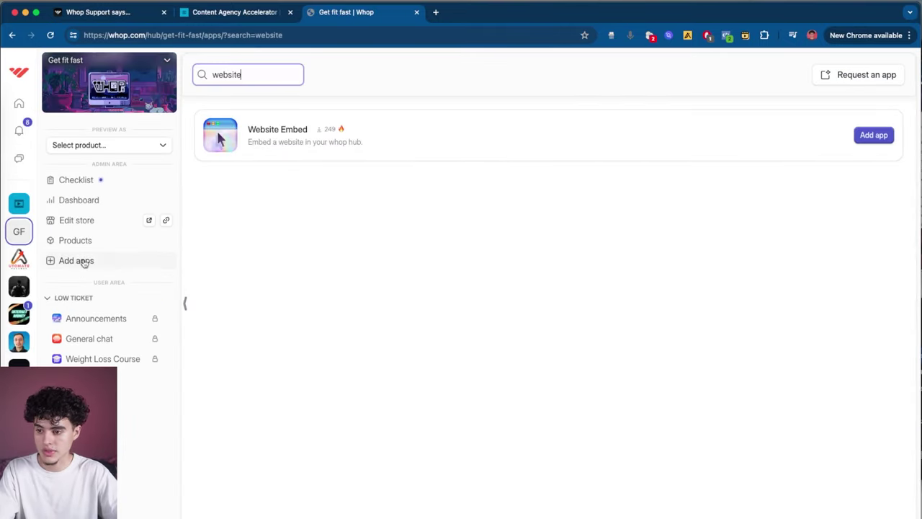
left_click(876, 136)
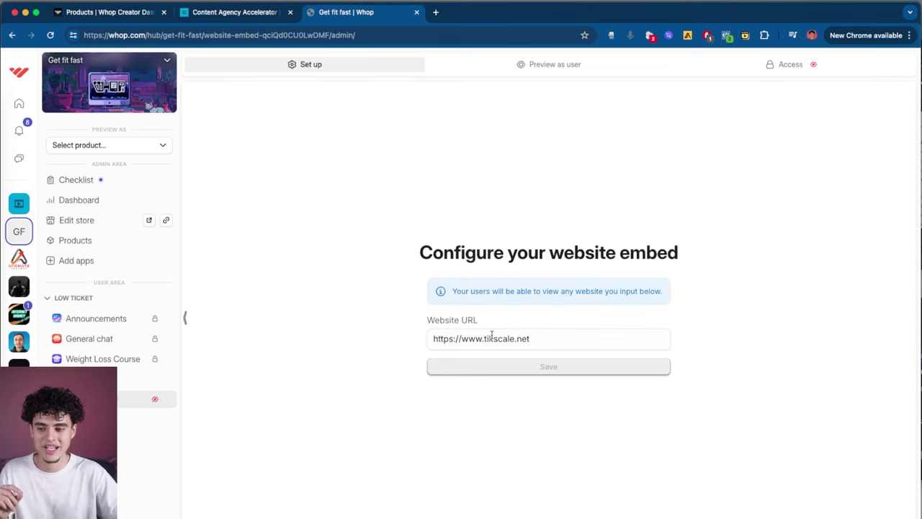
triple_click(545, 341)
left_click(767, 67)
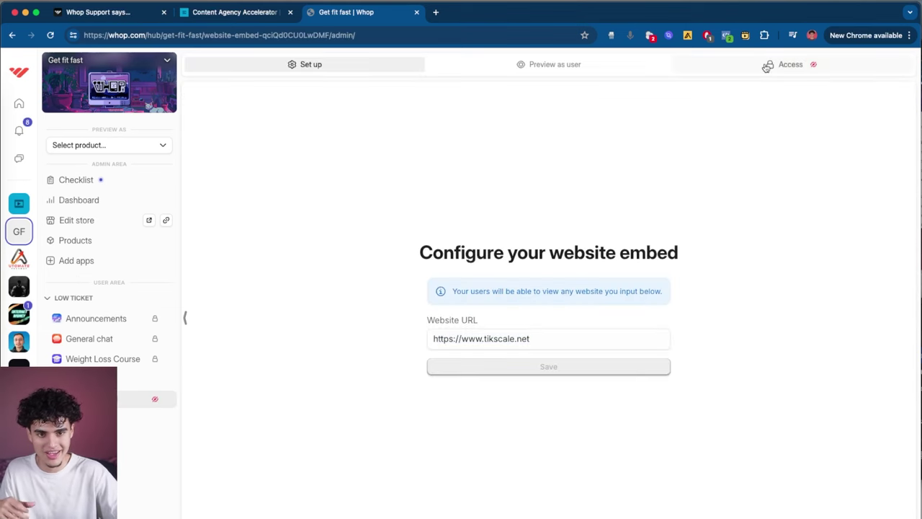
left_click(315, 66)
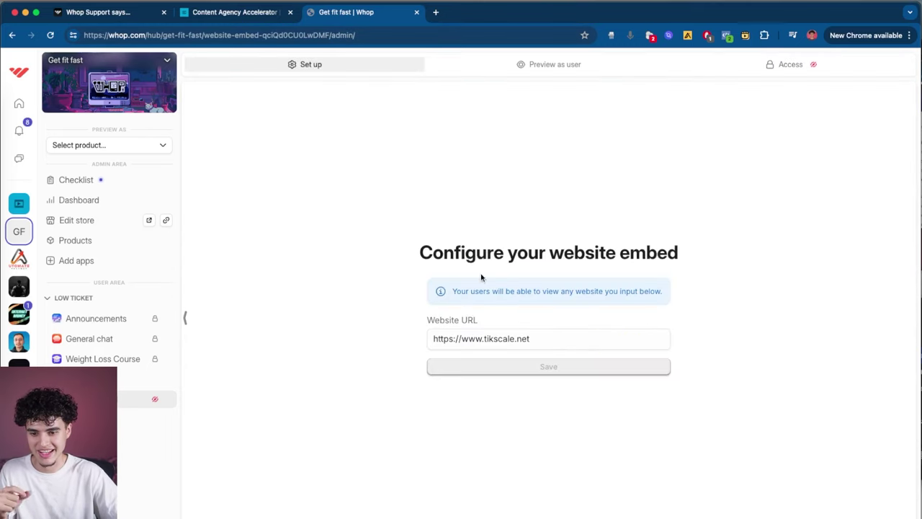
Step: Preview the embedded tikscale.net site as a member, then go to its Access settings
left_click(547, 64)
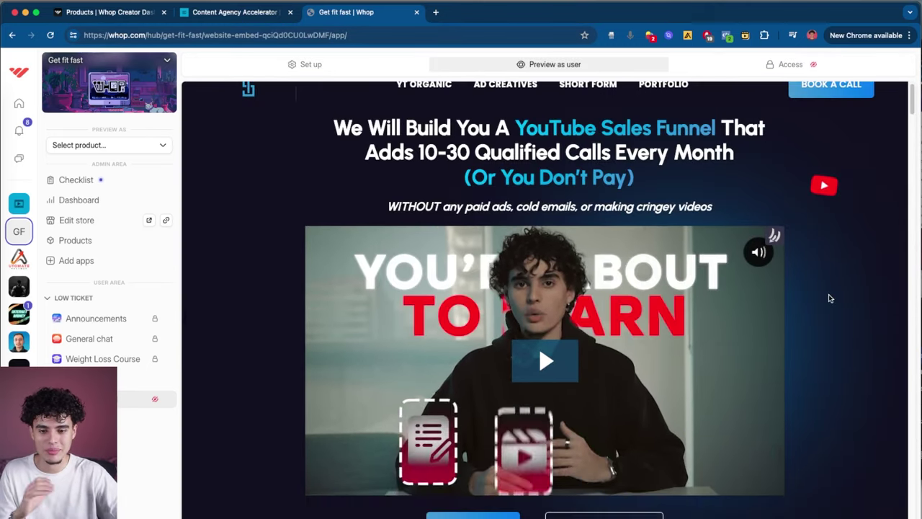
scroll(828, 296, "down", 5)
scroll(828, 300, "down", 4)
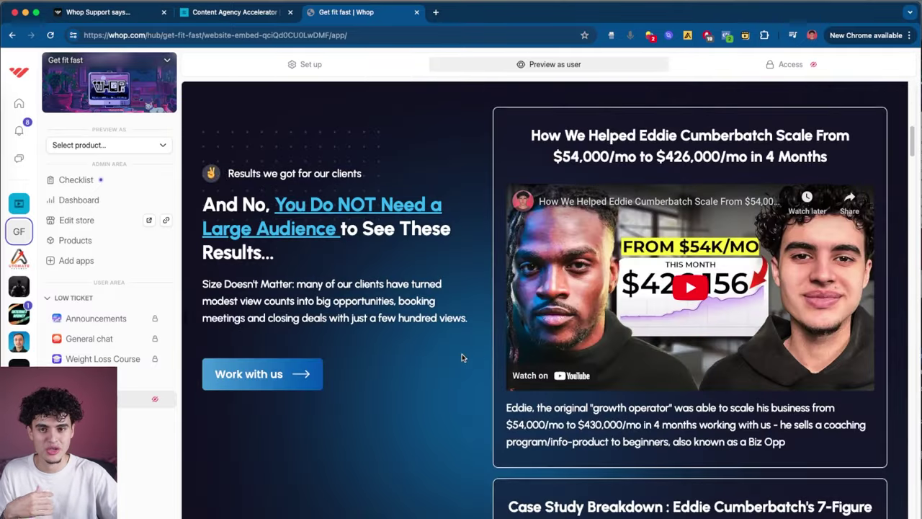
scroll(807, 288, "down", 8)
scroll(791, 288, "down", 10)
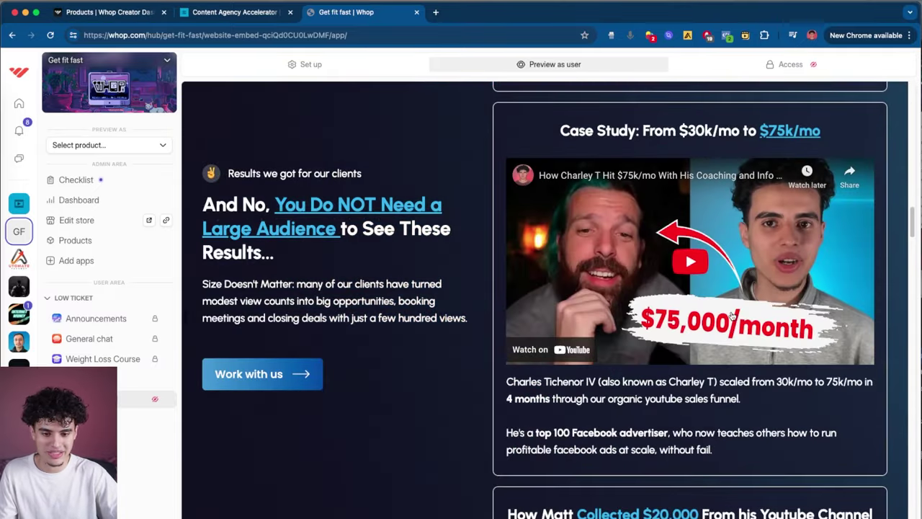
scroll(535, 342, "up", 10)
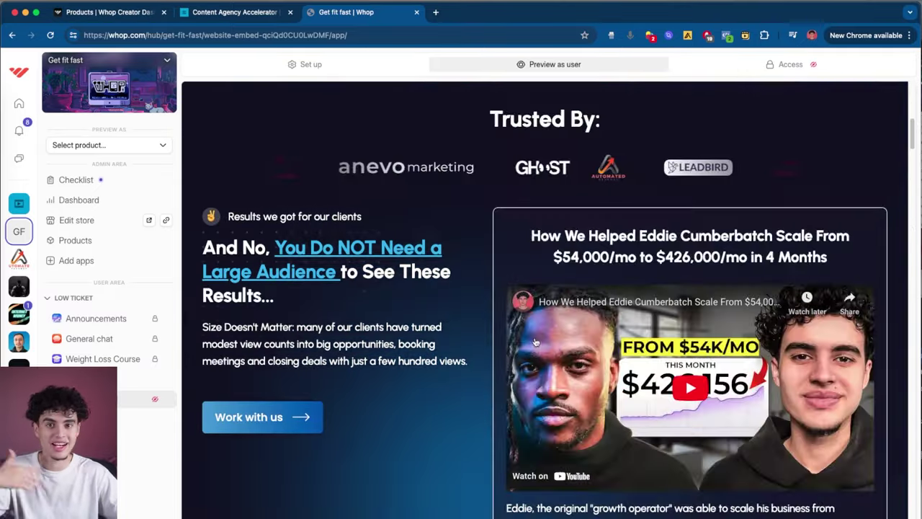
scroll(535, 342, "up", 5)
left_click_drag(456, 148, 64, 255)
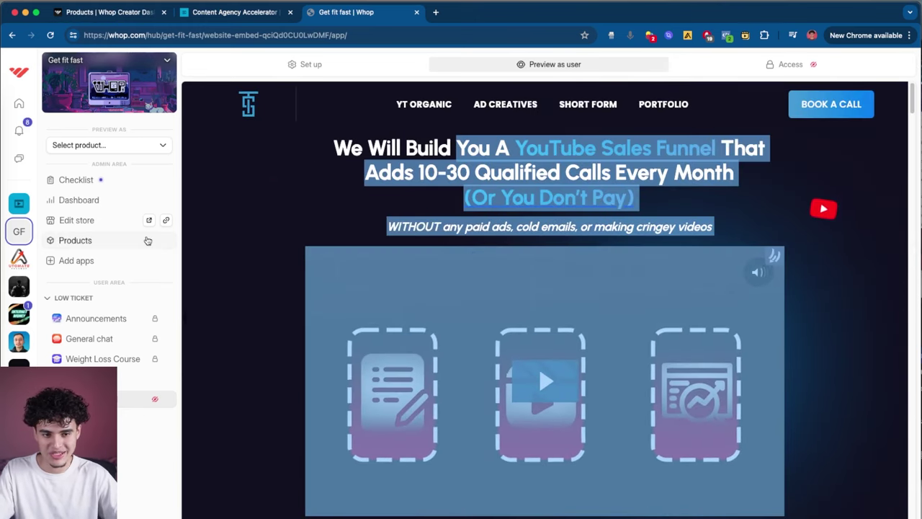
left_click(791, 64)
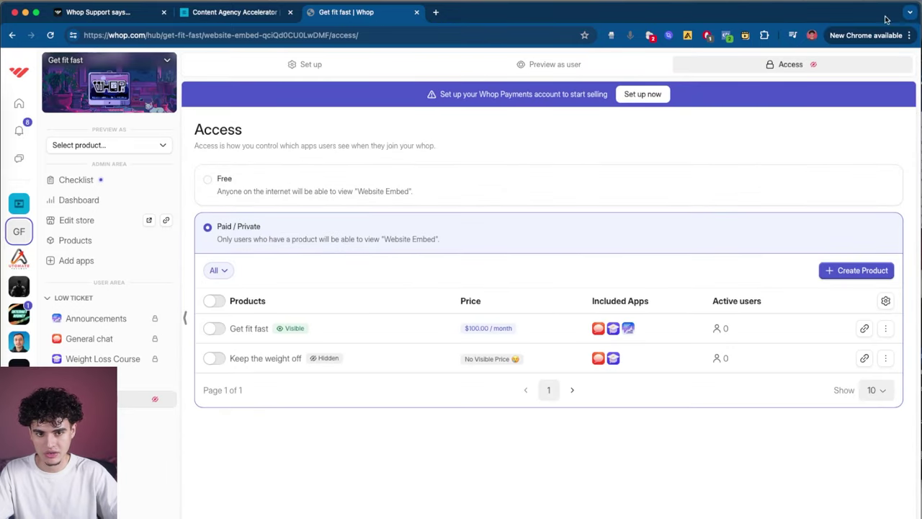
Step: Include the Website Embed in Get fit fast, preview it, then view the Keep the weight off product
left_click(214, 328)
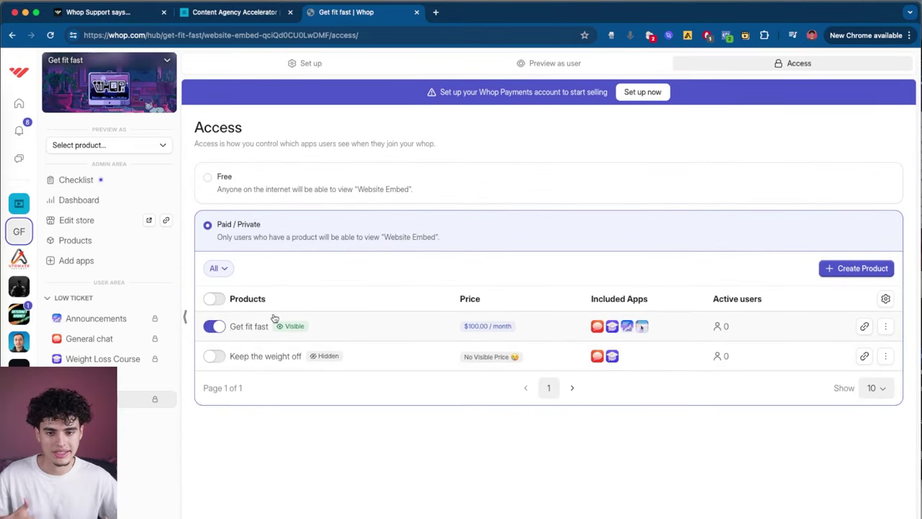
left_click(248, 327)
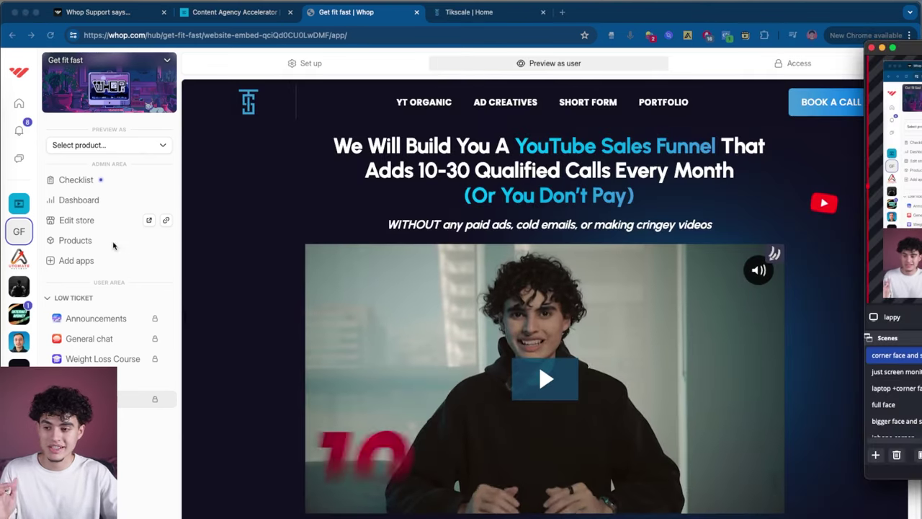
left_click(78, 245)
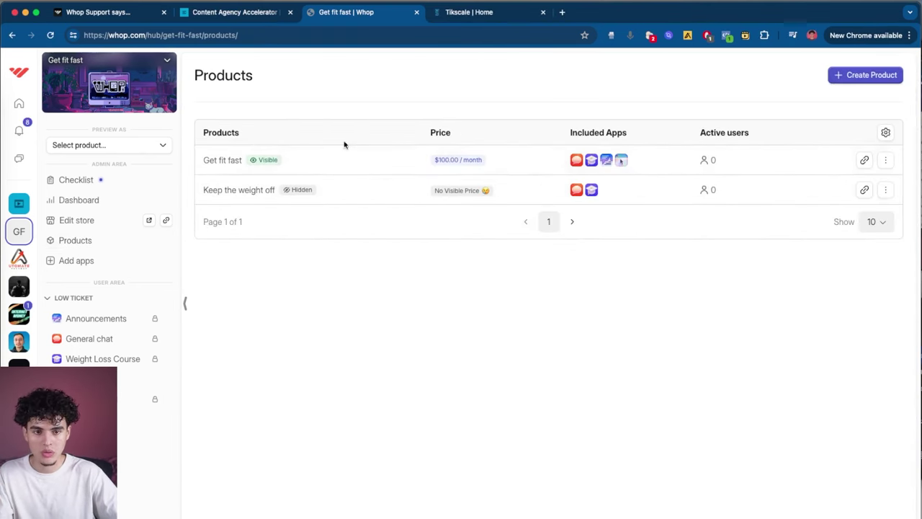
left_click(245, 193)
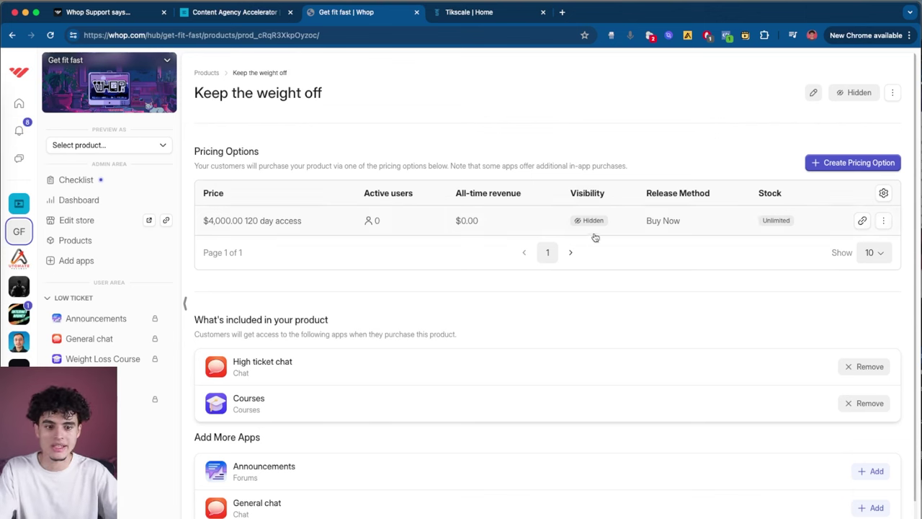
Step: Test the $4,000 plan's checkout link in a new tab, then start a new pricing option
left_click(863, 222)
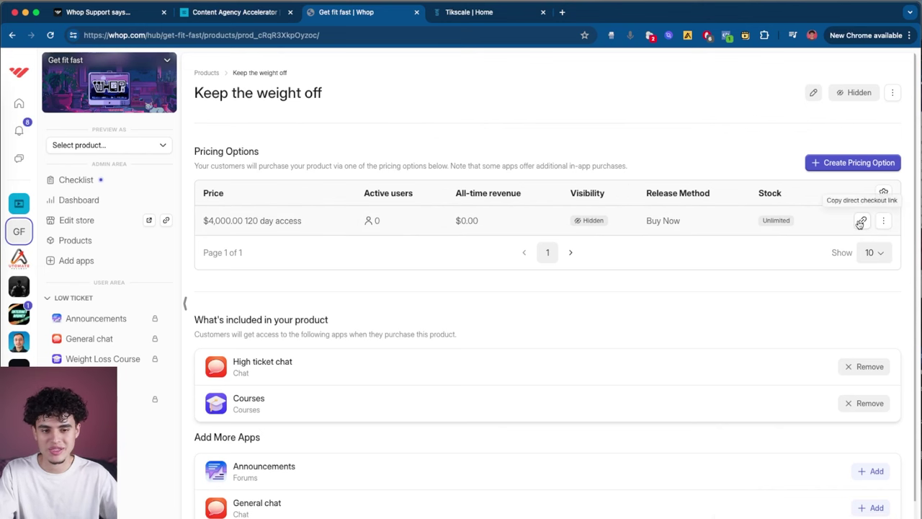
left_click(562, 13)
key("Return")
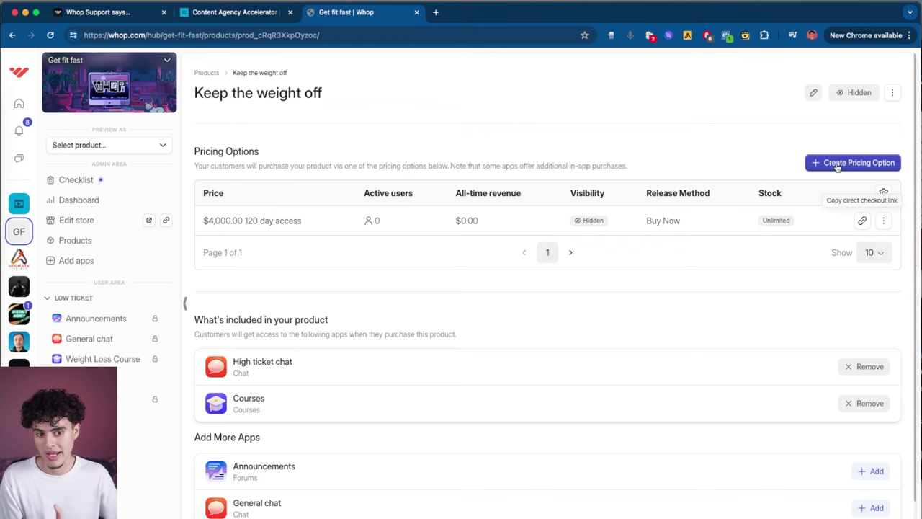
left_click(838, 165)
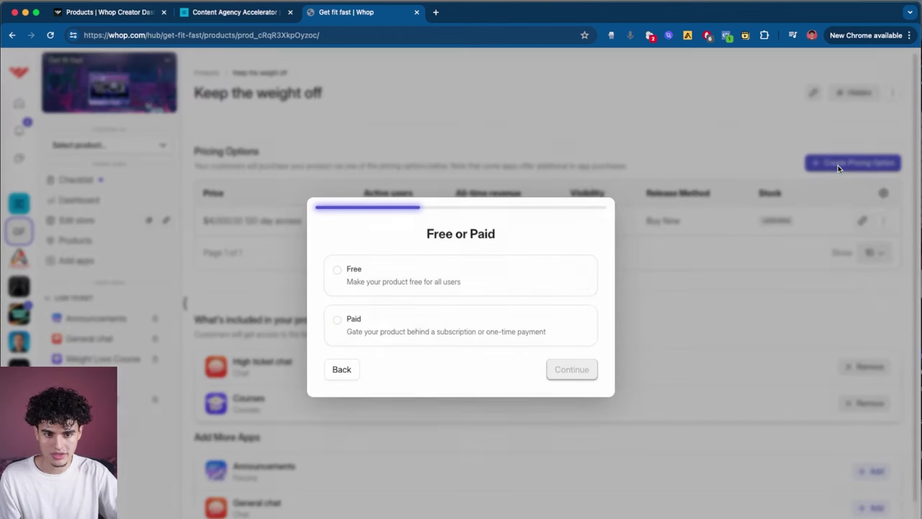
Step: Make the new pricing option a paid recurring subscription and enter its monthly price
left_click(508, 344)
left_click(572, 369)
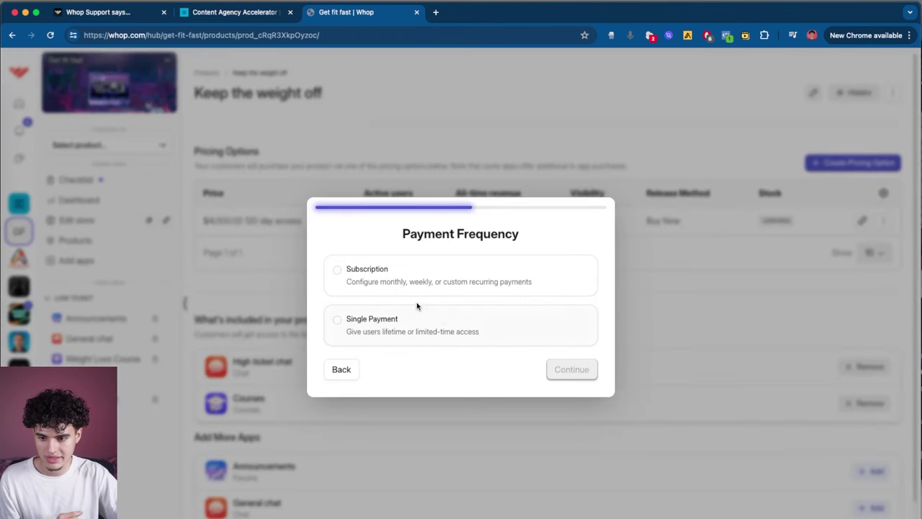
left_click(391, 284)
left_click(572, 369)
left_click(420, 241)
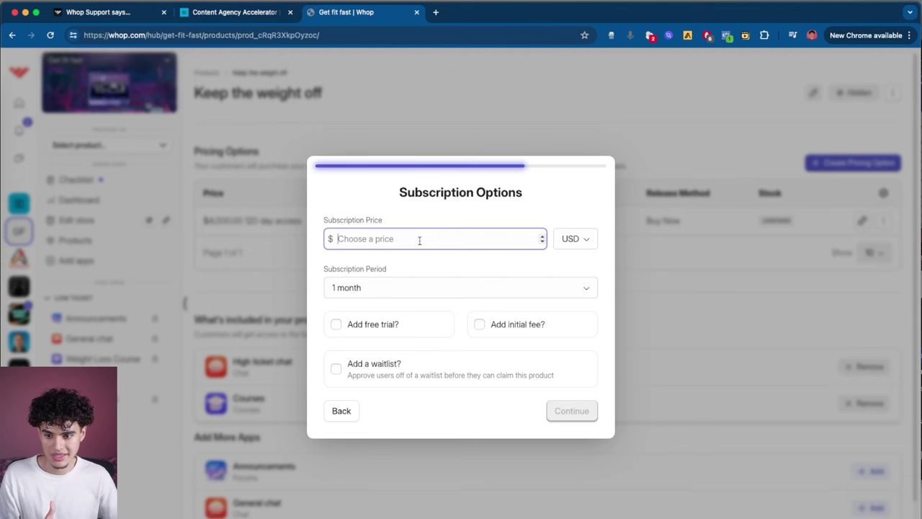
type("1250")
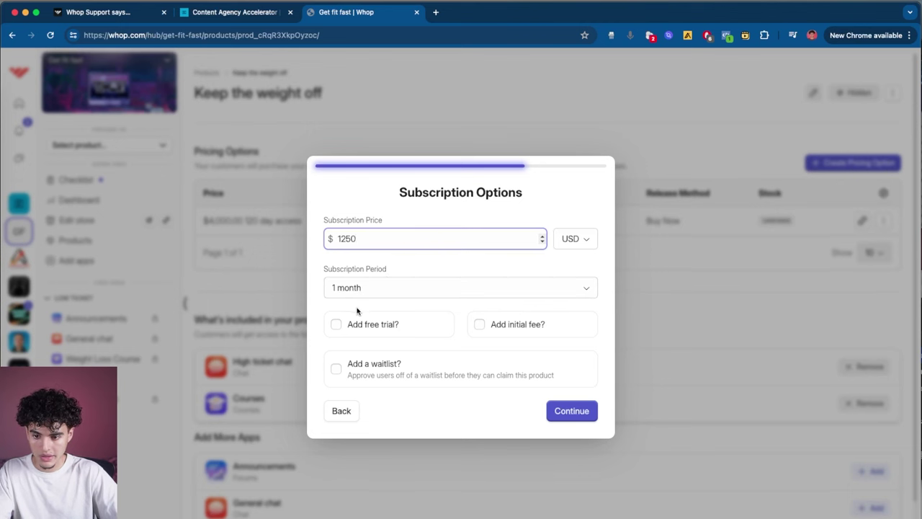
Step: Add a 30-day free trial and an initial fee to the subscription
left_click(336, 325)
left_click(406, 343)
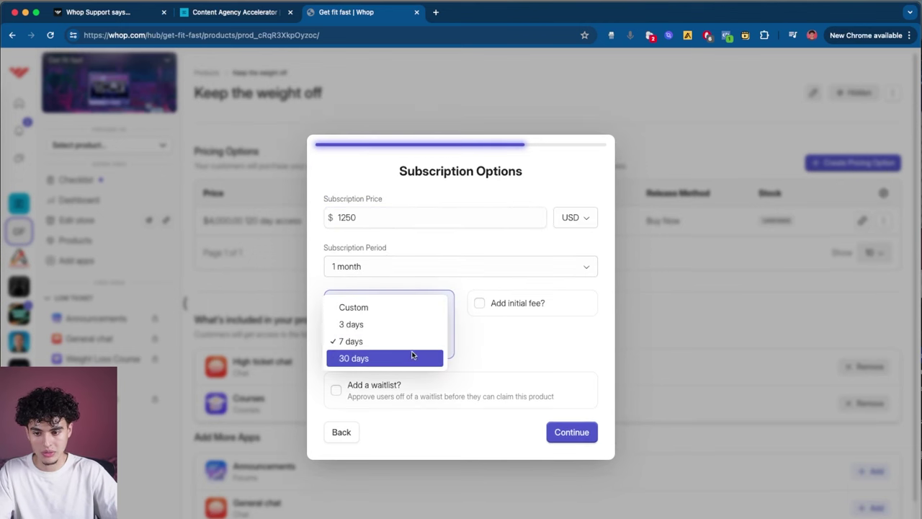
left_click(415, 356)
left_click(480, 303)
left_click(519, 326)
type("2500")
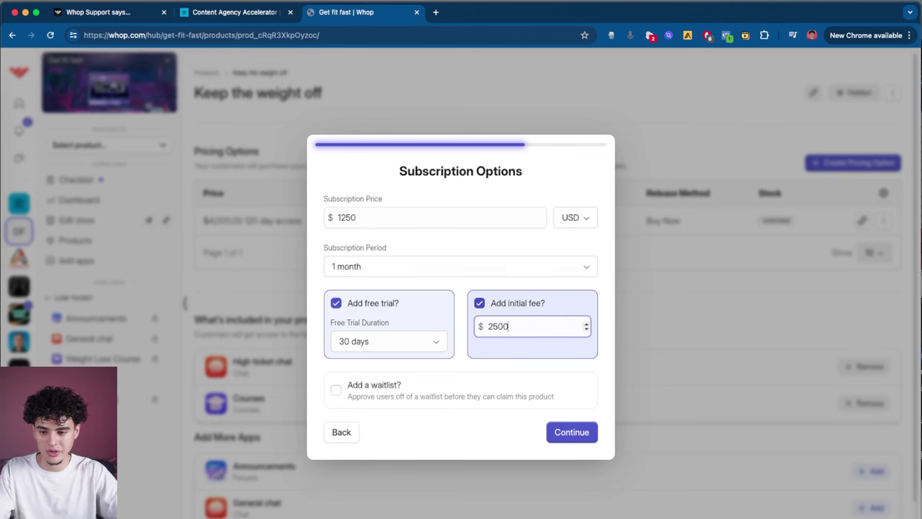
left_click(477, 373)
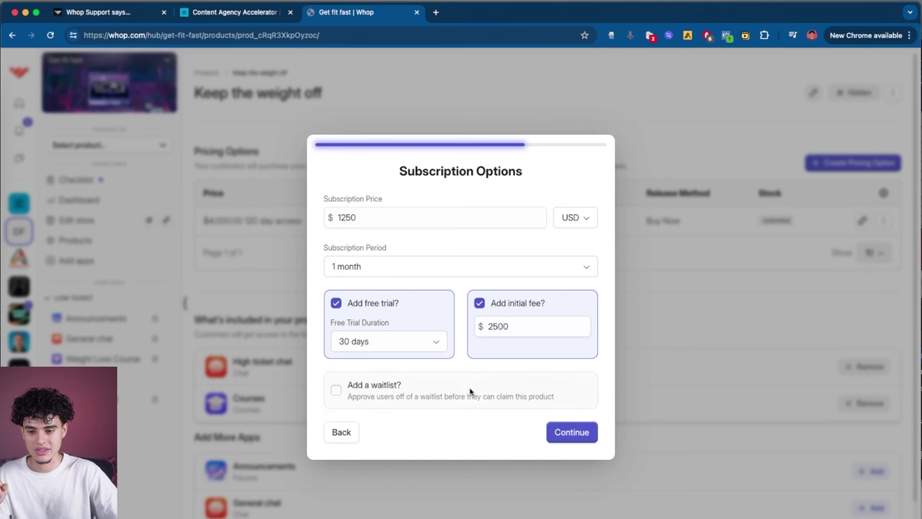
Step: Check the $1,250 monthly price and $2,500 initial fee amounts
left_click_drag(381, 216, 328, 214)
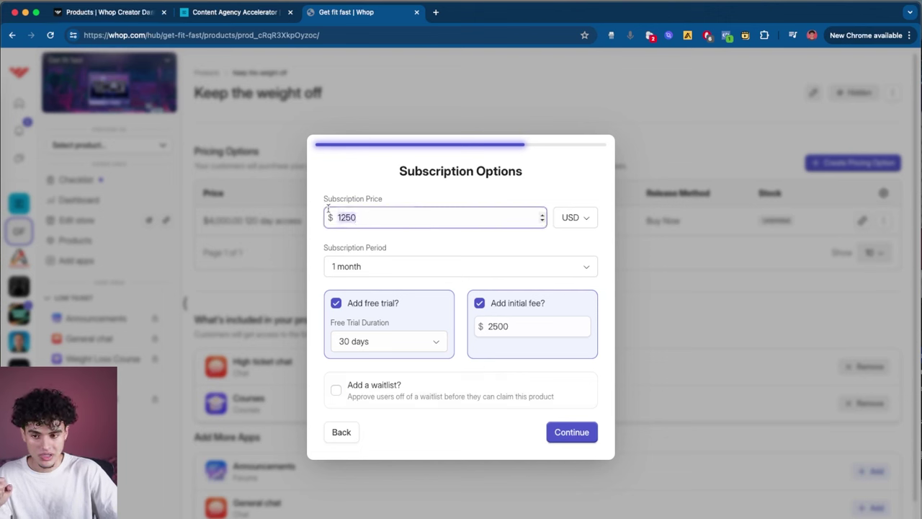
left_click(466, 368)
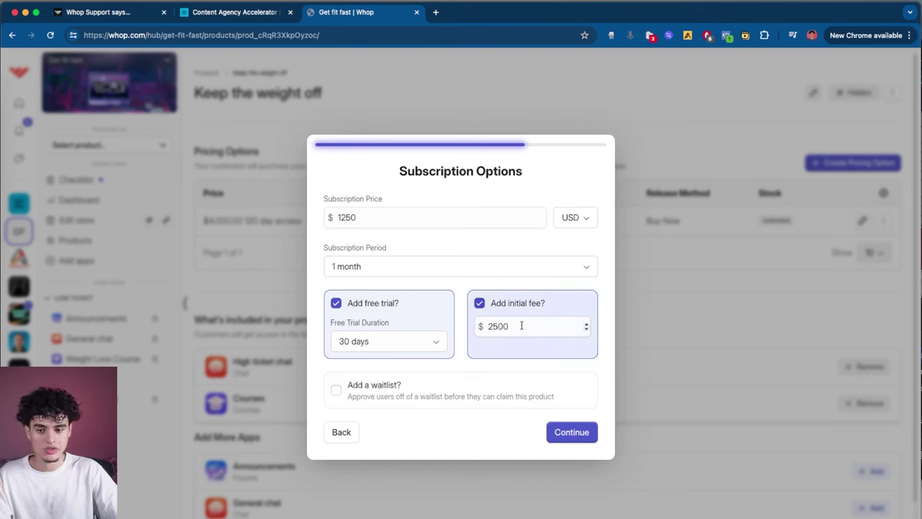
left_click_drag(521, 326, 476, 325)
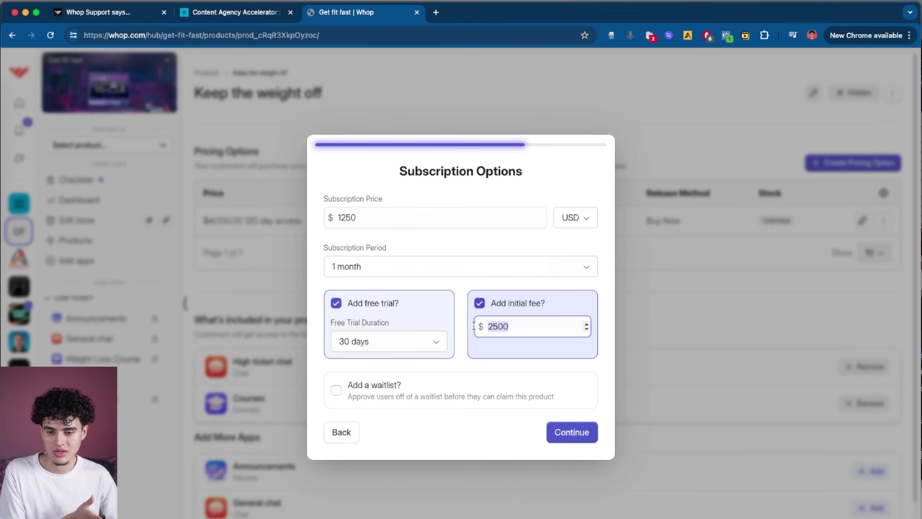
left_click(577, 431)
Step: Hide the plan behind a secret link, create it, and dismiss the confirmation
left_click(578, 431)
left_click(366, 307)
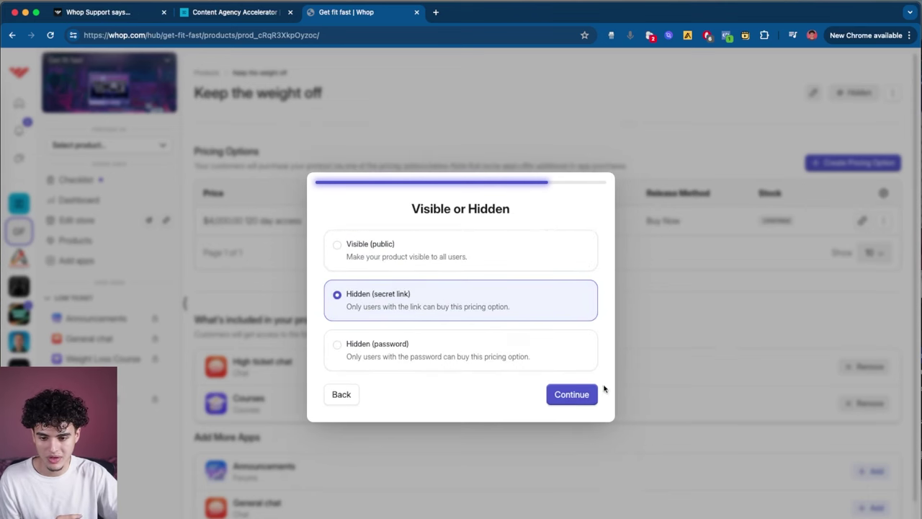
left_click(584, 396)
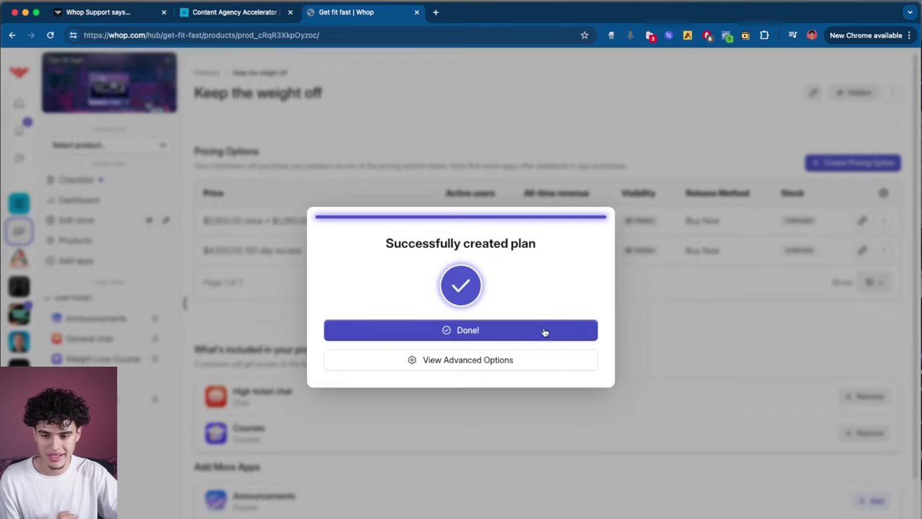
left_click(547, 330)
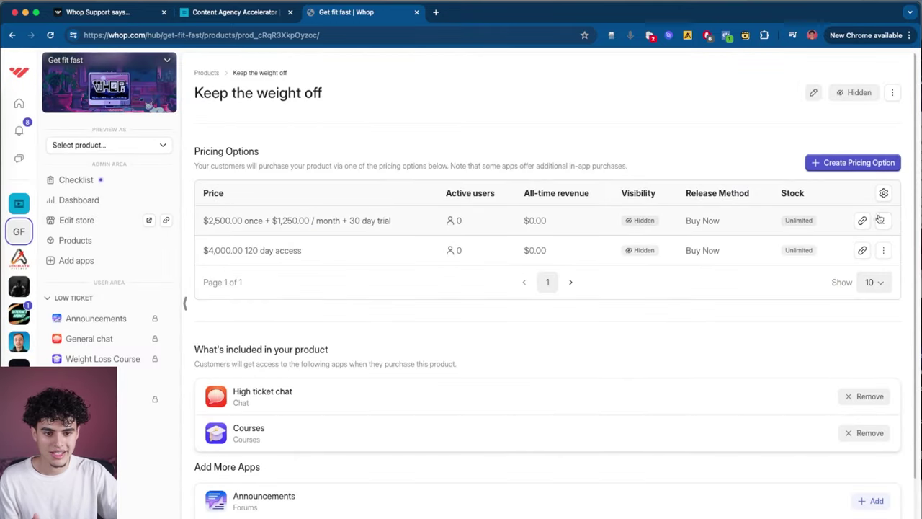
Step: Open the new plan's checkout in a new tab and highlight the $1,250.00 per month price
left_click(862, 221)
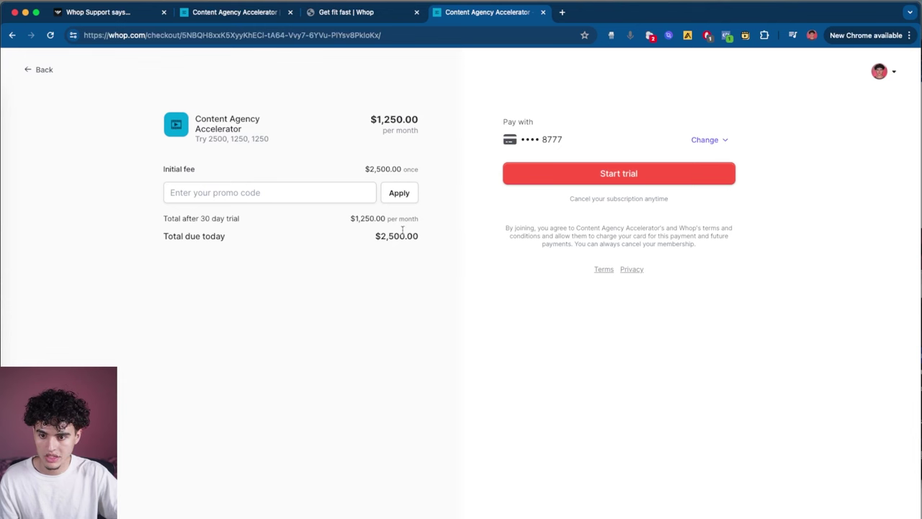
left_click_drag(361, 231, 426, 238)
left_click_drag(350, 217, 415, 217)
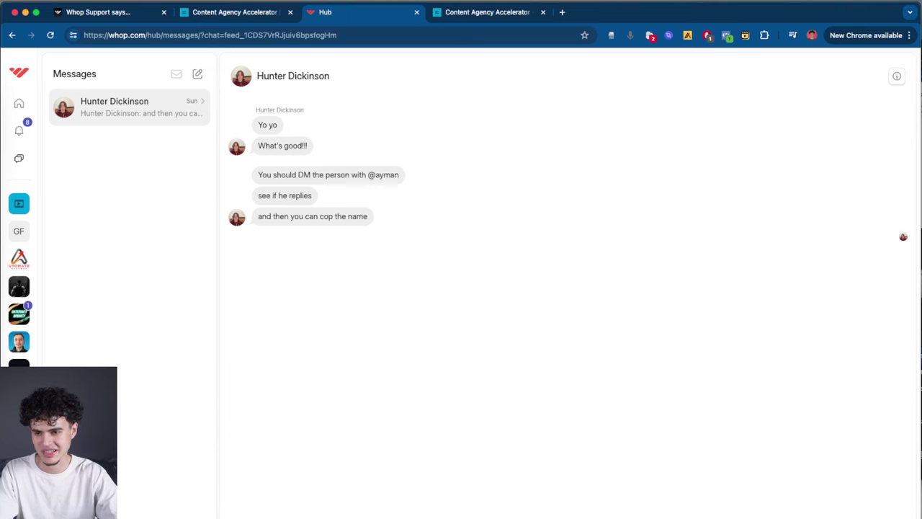
Step: Send 'yooo whats good', close that chat, and create a new chat with the searched member
key("Return")
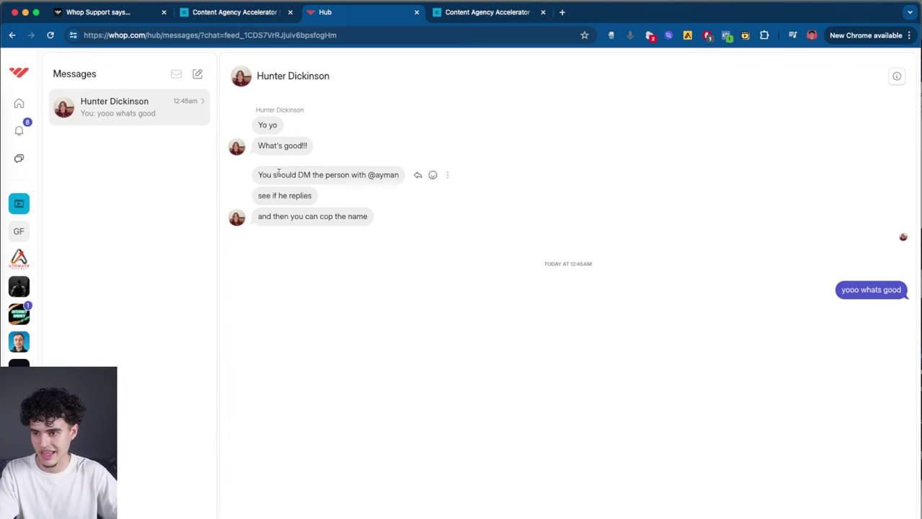
left_click(94, 75)
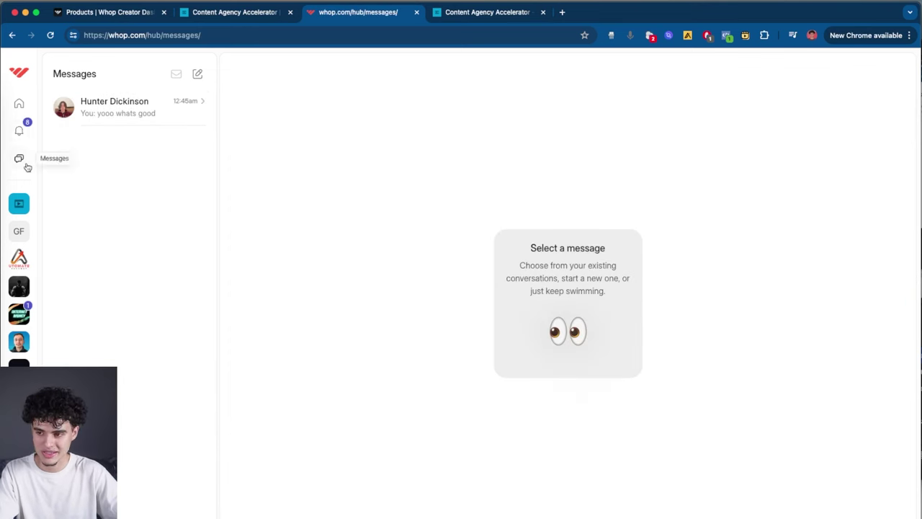
left_click(198, 75)
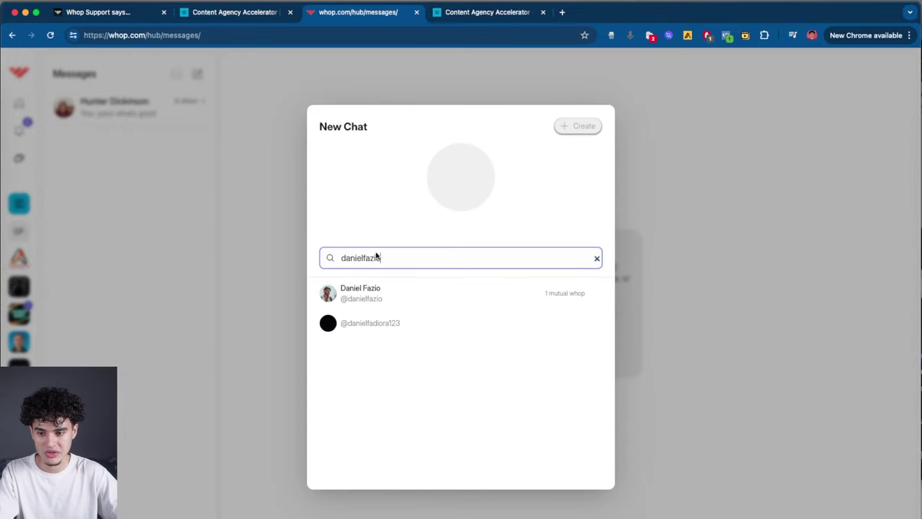
left_click(377, 297)
left_click(584, 128)
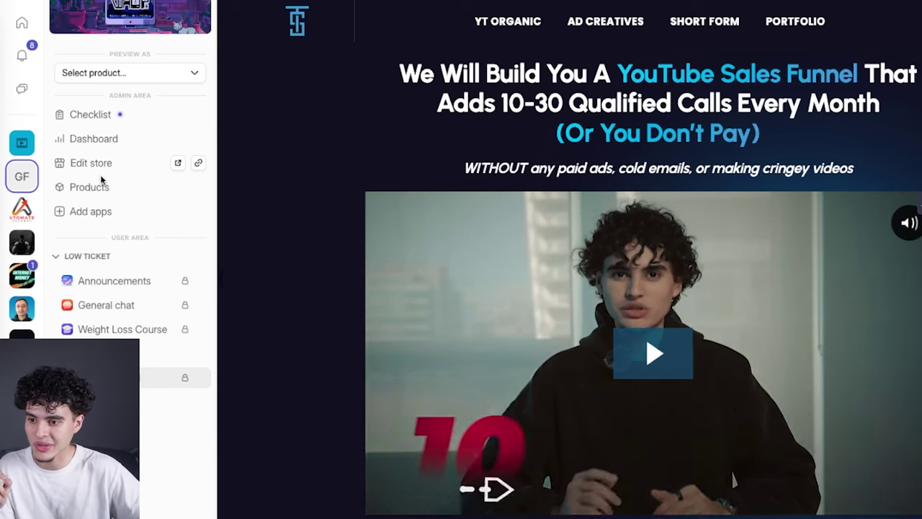
Step: Go through Finances > Payments and Payouts, then show Content Agency Accelerator's Payouts page
left_click(92, 139)
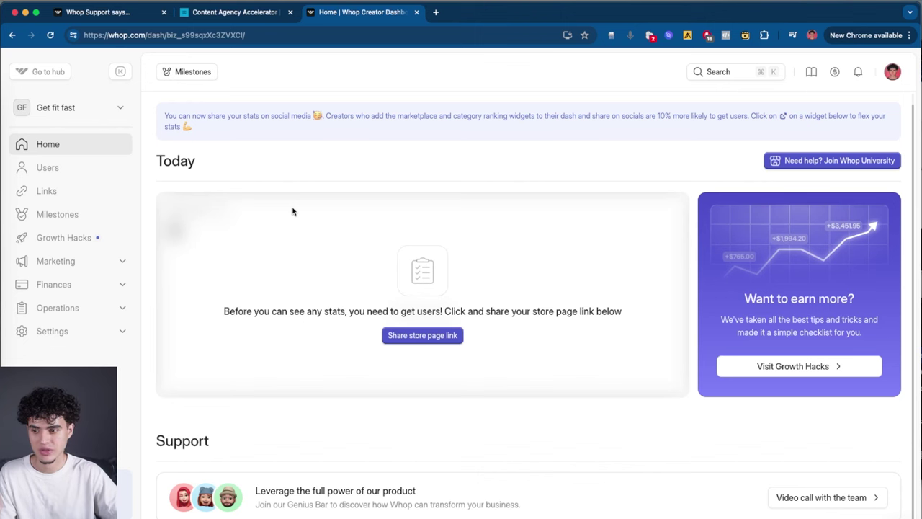
left_click(122, 292)
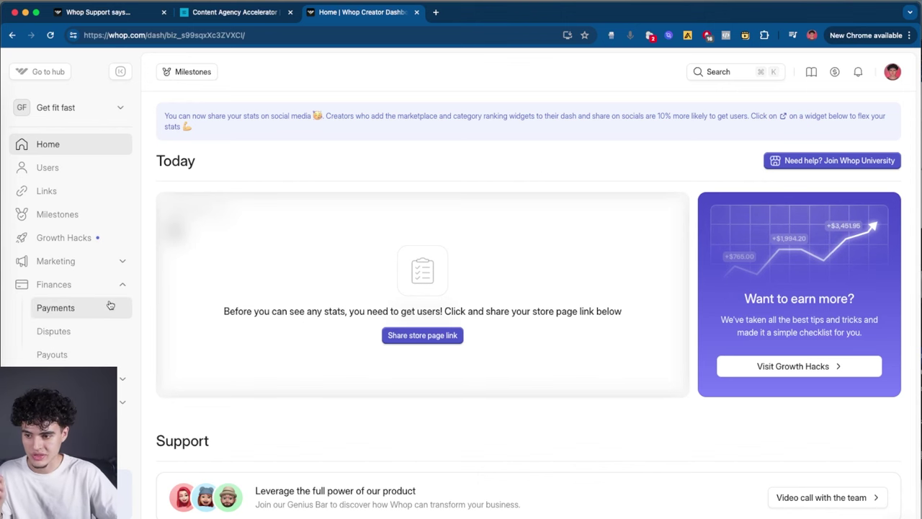
left_click(110, 306)
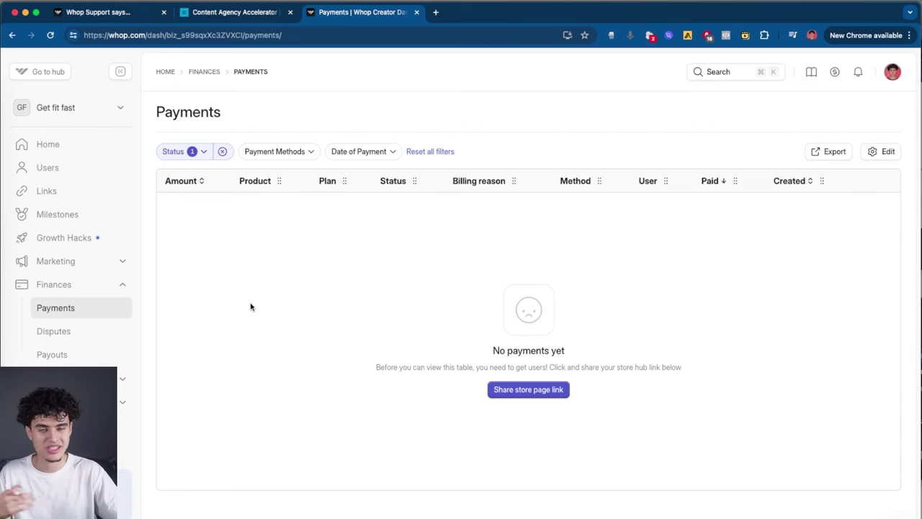
left_click(52, 354)
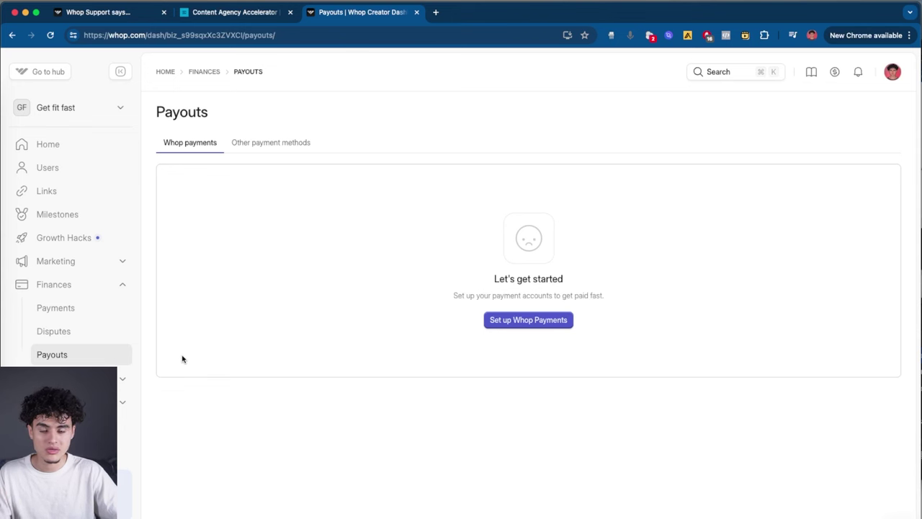
key("super+1")
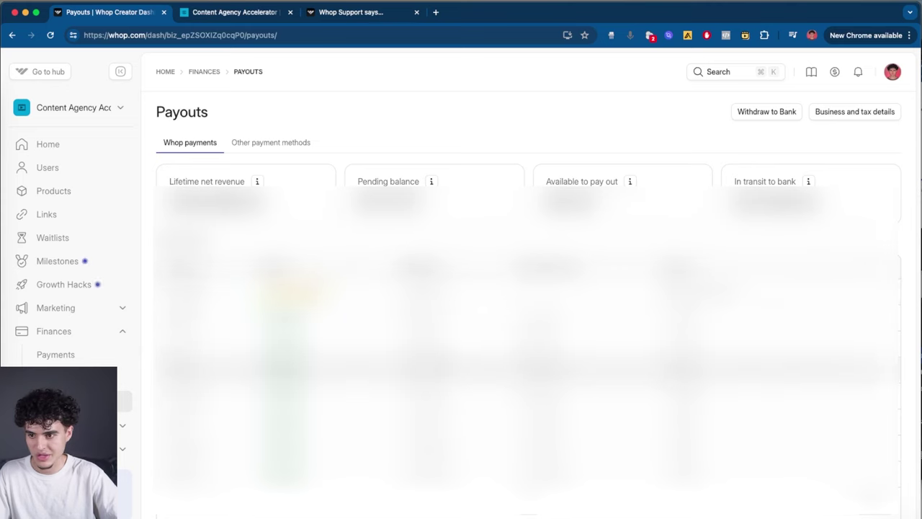
Step: Visit Payments, Disputes, then Operations' Reviews, Questions, Cancelation reasons and Resolution center pages
left_click(85, 355)
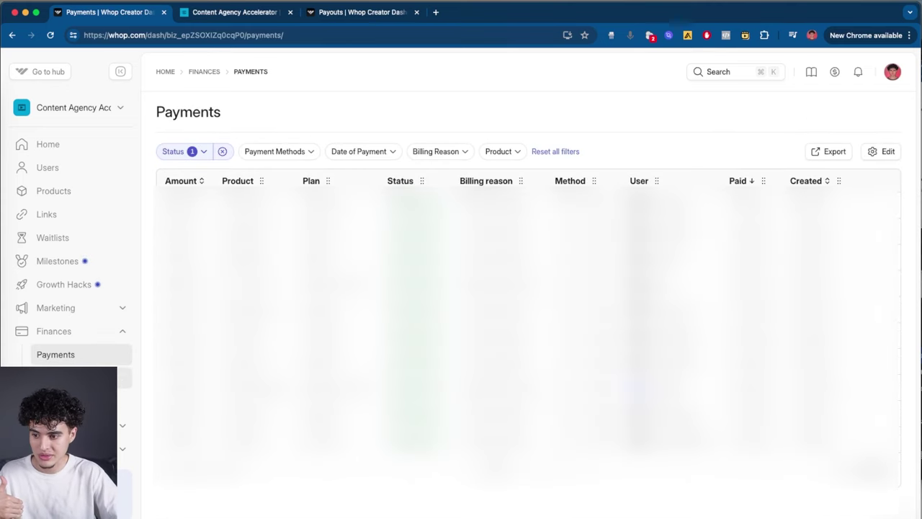
left_click(87, 378)
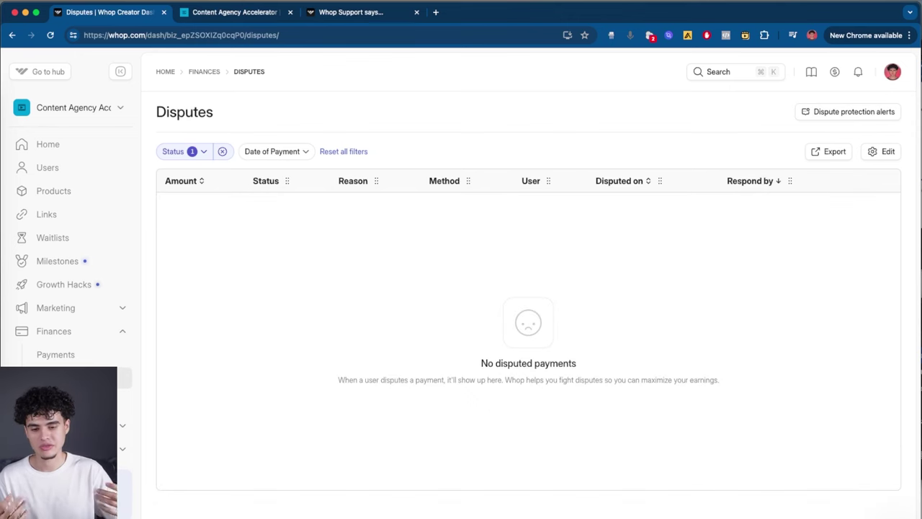
left_click(123, 425)
scroll(68, 338, "down", 1)
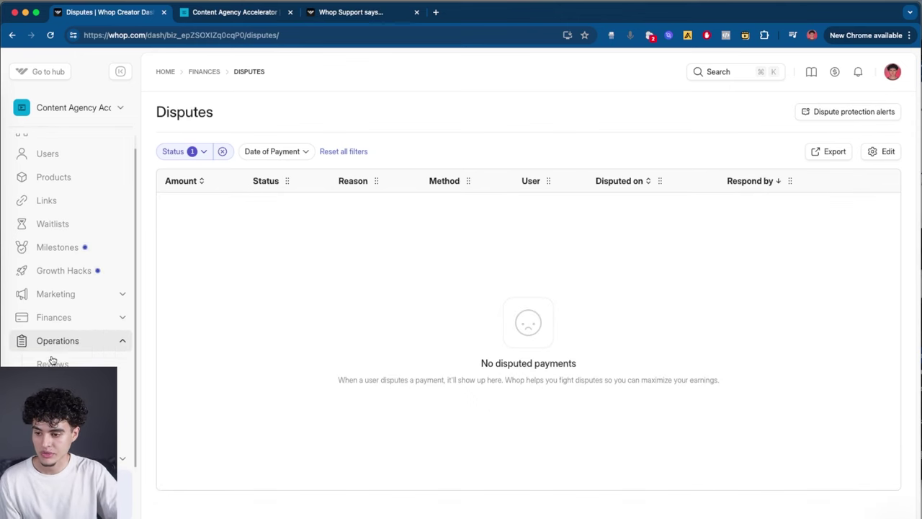
left_click(54, 364)
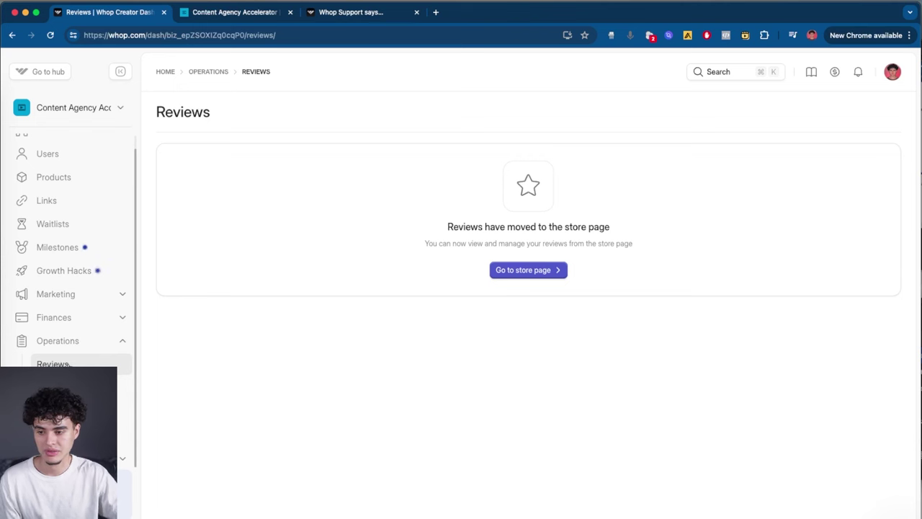
left_click(54, 387)
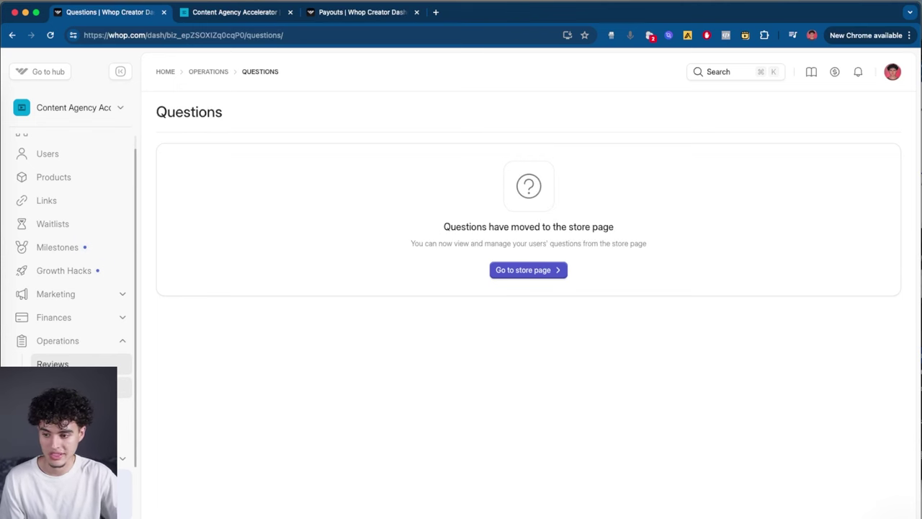
left_click(54, 410)
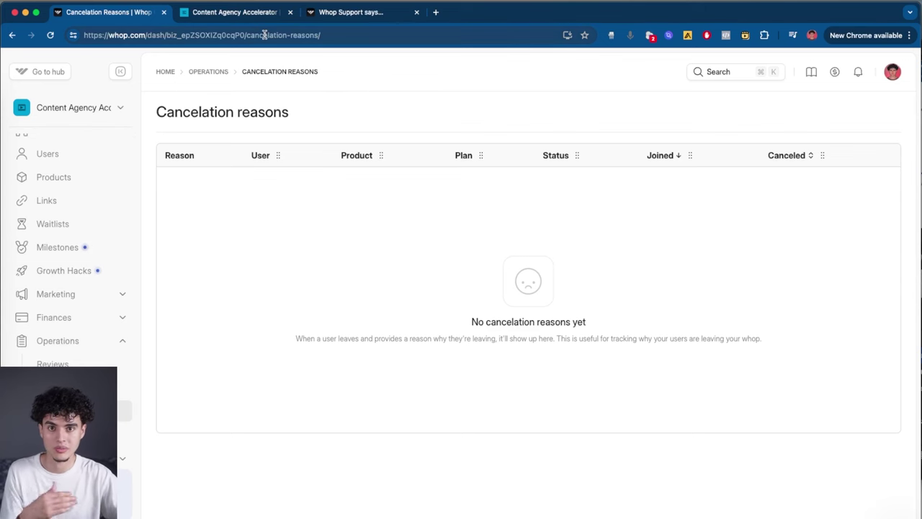
left_click(54, 434)
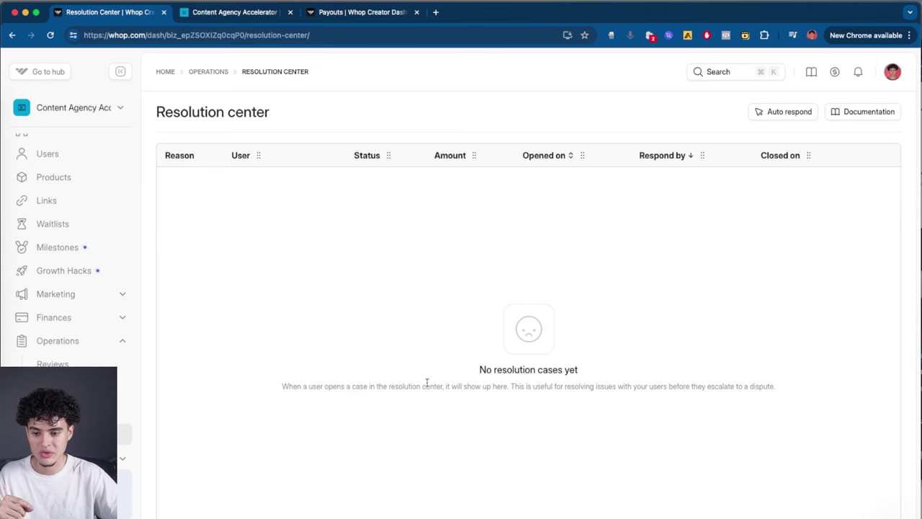
Step: Highlight the Resolution center's empty-state explanation, then clear the selection
left_click_drag(377, 387, 282, 386)
left_click(484, 386)
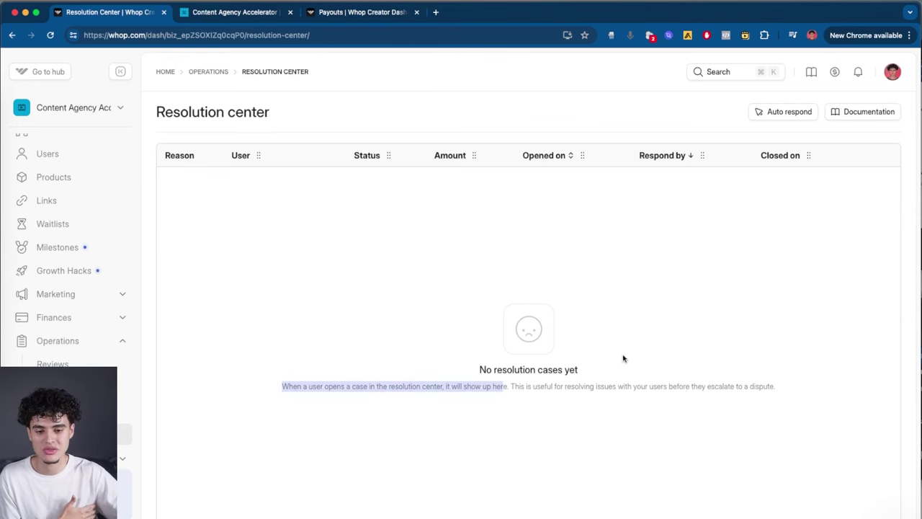
left_click(638, 342)
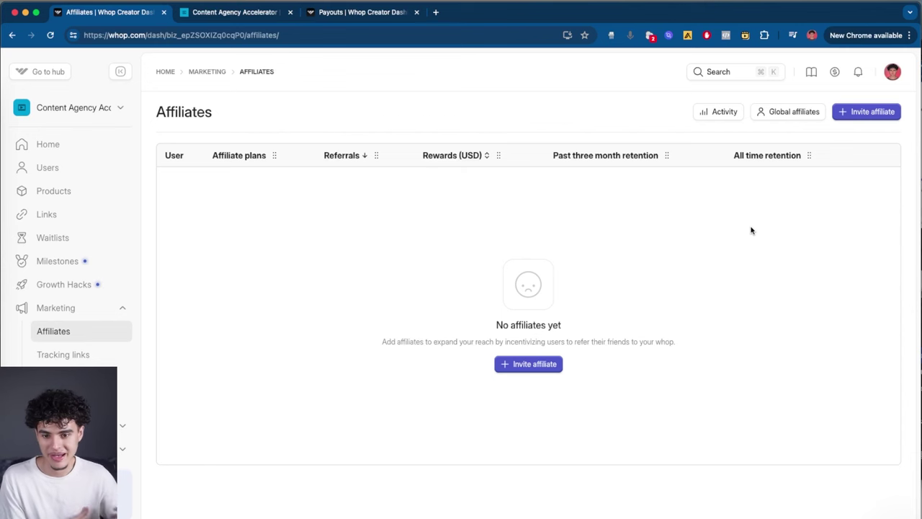
Step: Browse the Milestones and Users pages, then start a chat with Whop support
left_click(58, 261)
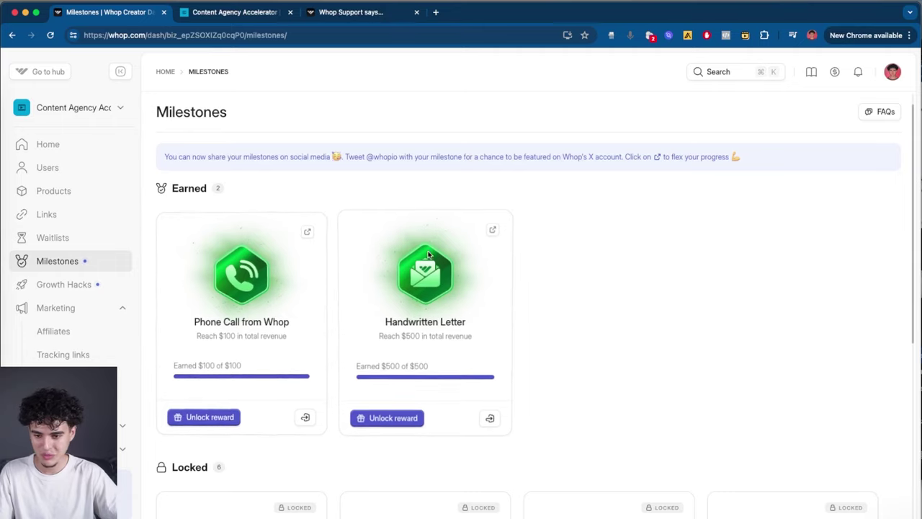
scroll(428, 256, "down", 1)
scroll(428, 256, "down", 3)
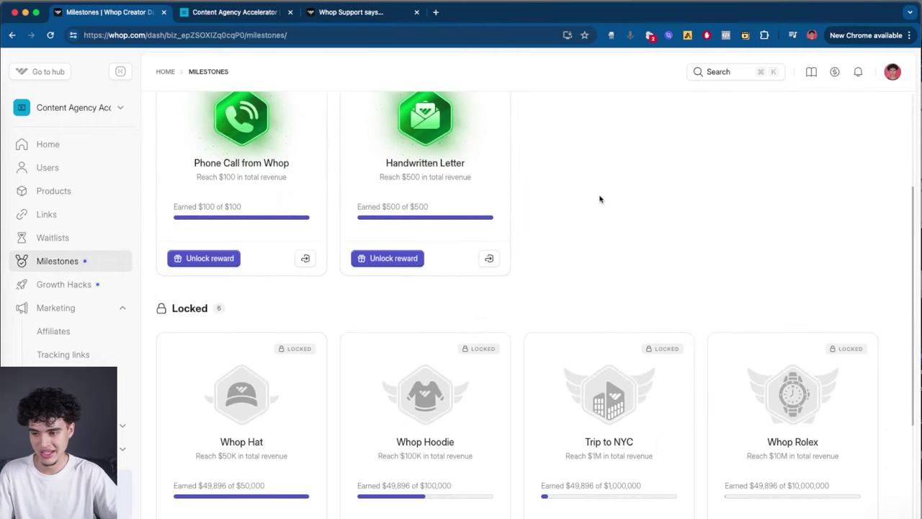
scroll(251, 199, "up", 4)
left_click(47, 167)
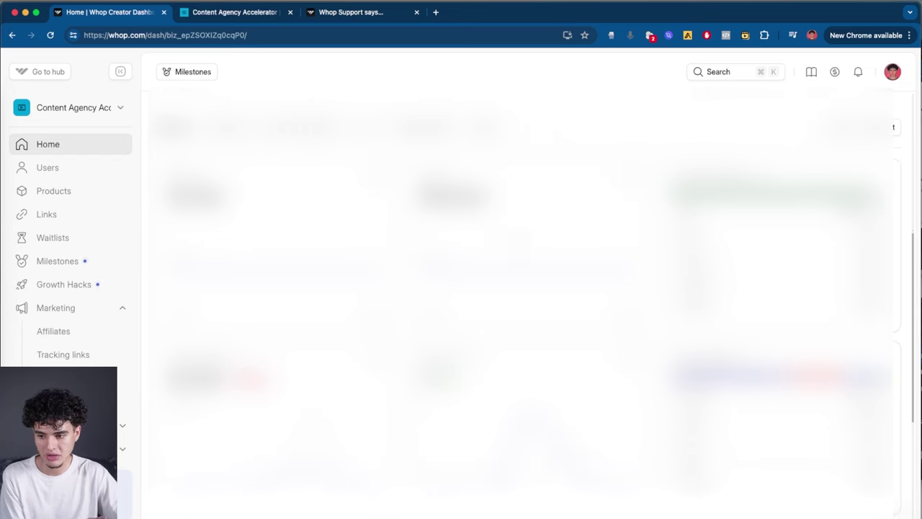
scroll(519, 288, "down", 2)
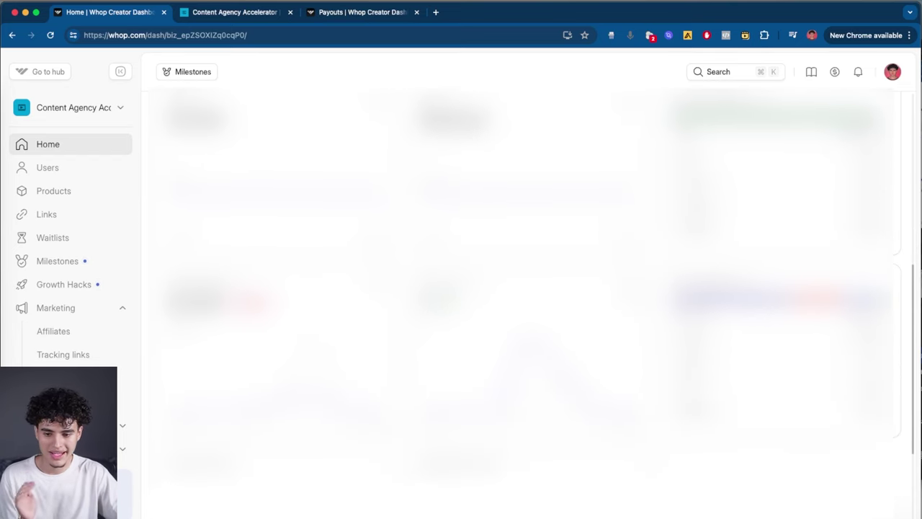
scroll(519, 289, "down", 3)
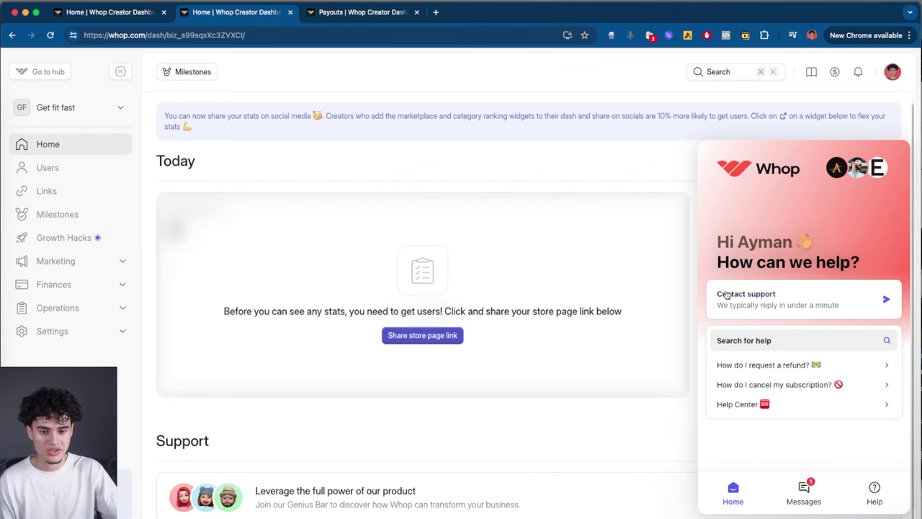
left_click(784, 303)
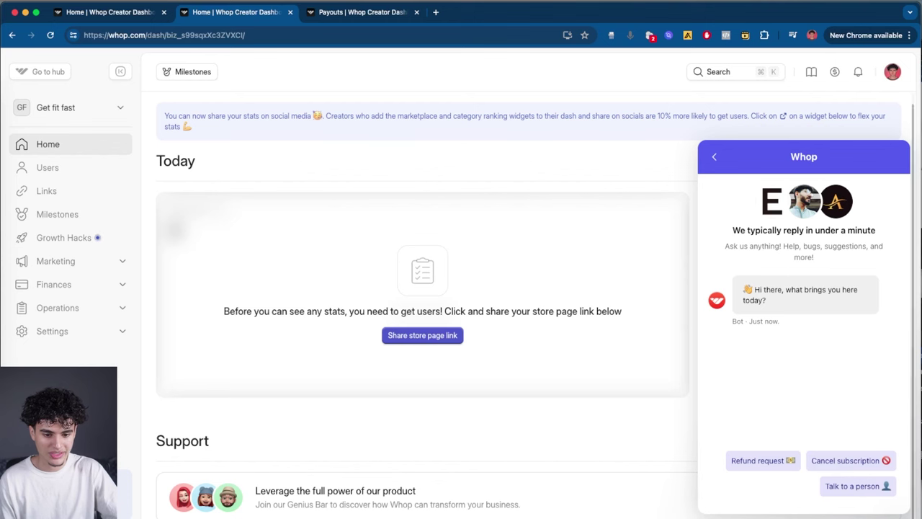